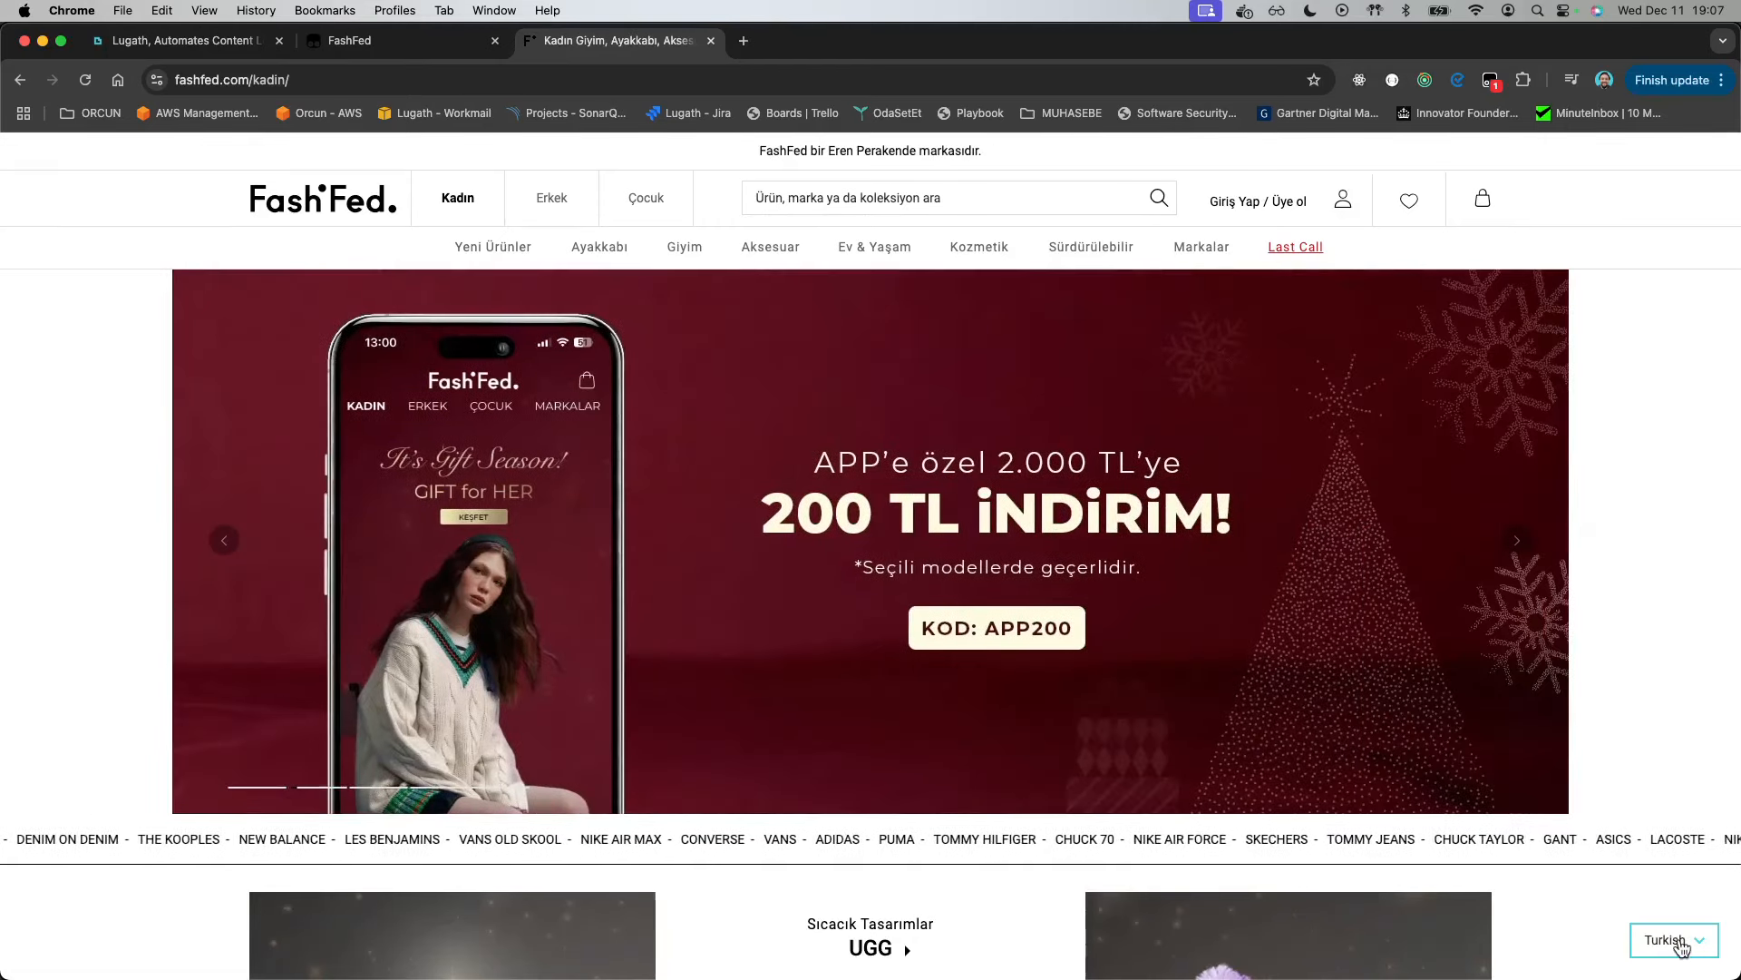
- Switch the FashFed women's page from Turkish to English
left_click(1678, 942)
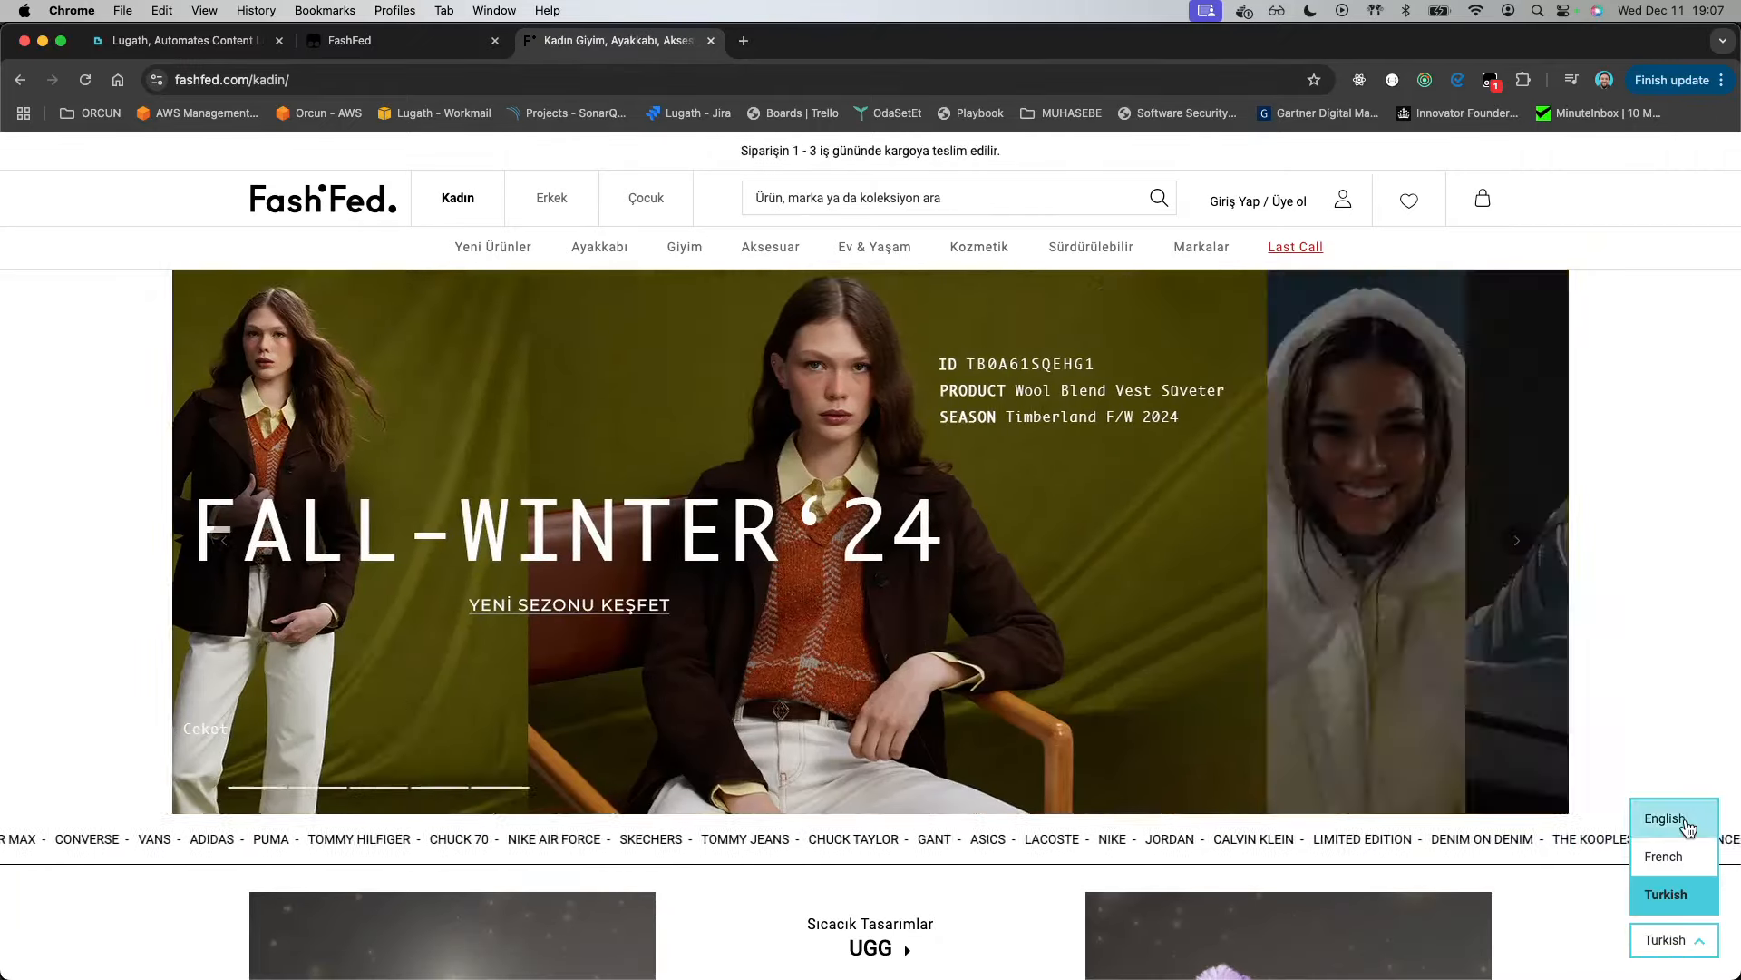
left_click(1678, 818)
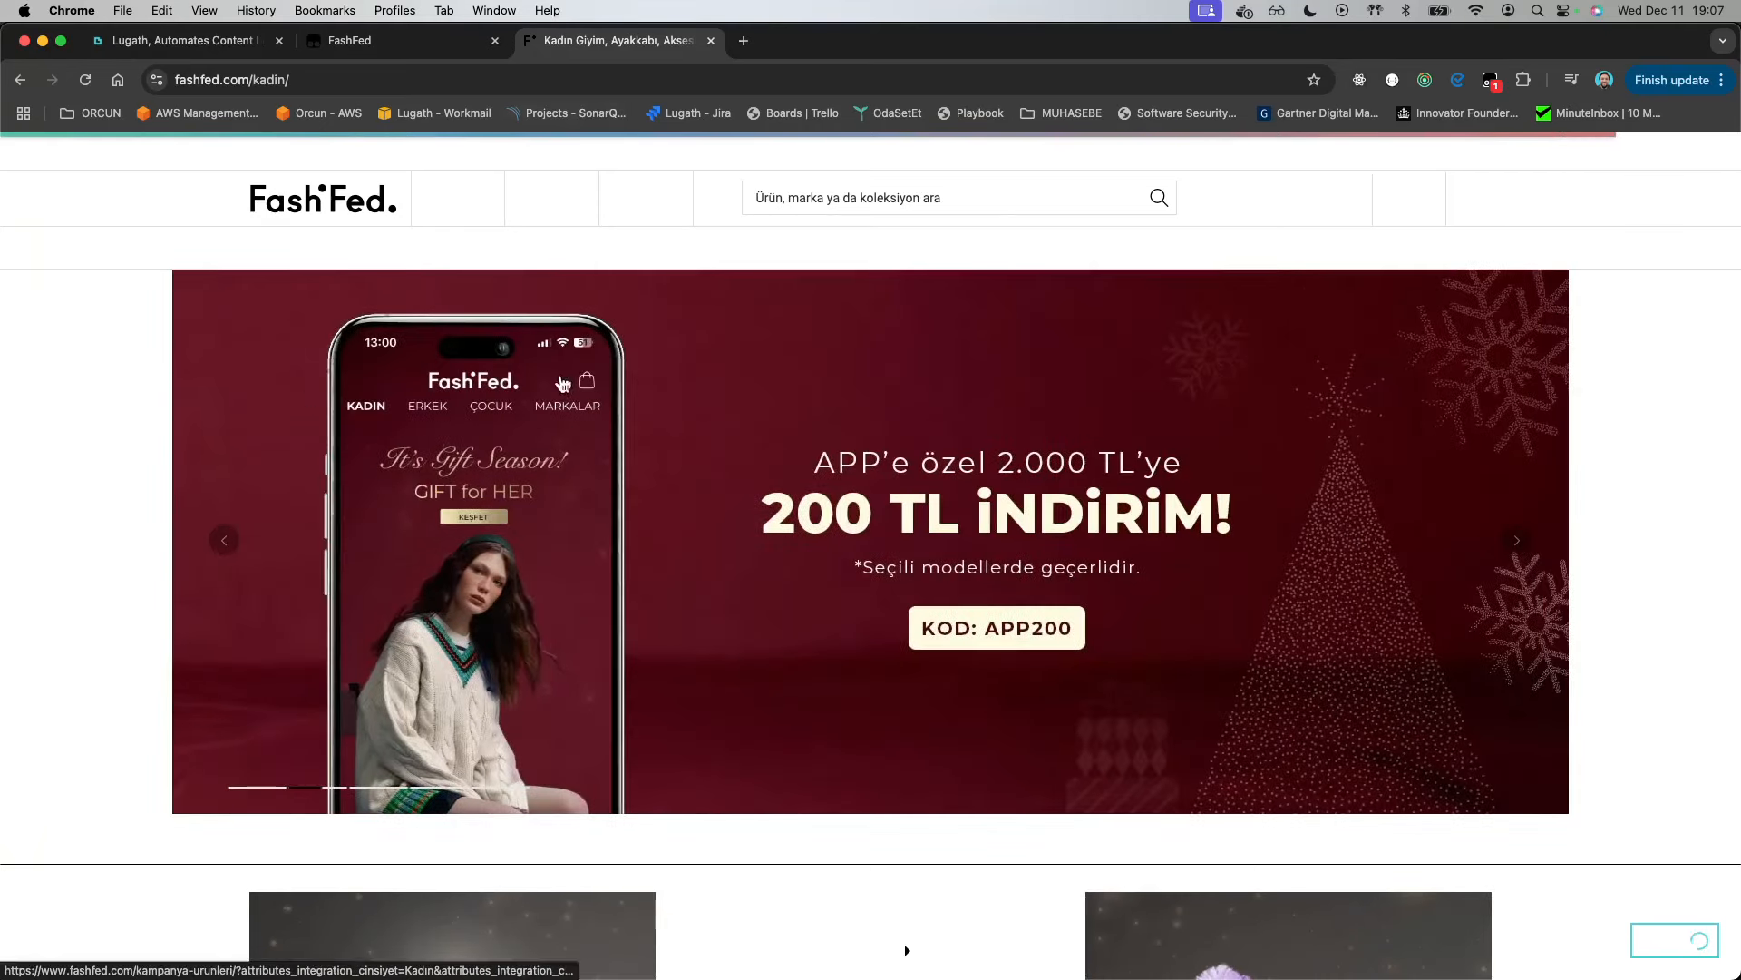
- Switch to Lugath, finish the website setup and open the English translation elements of FashFed's /kadin/ page
left_click(181, 41)
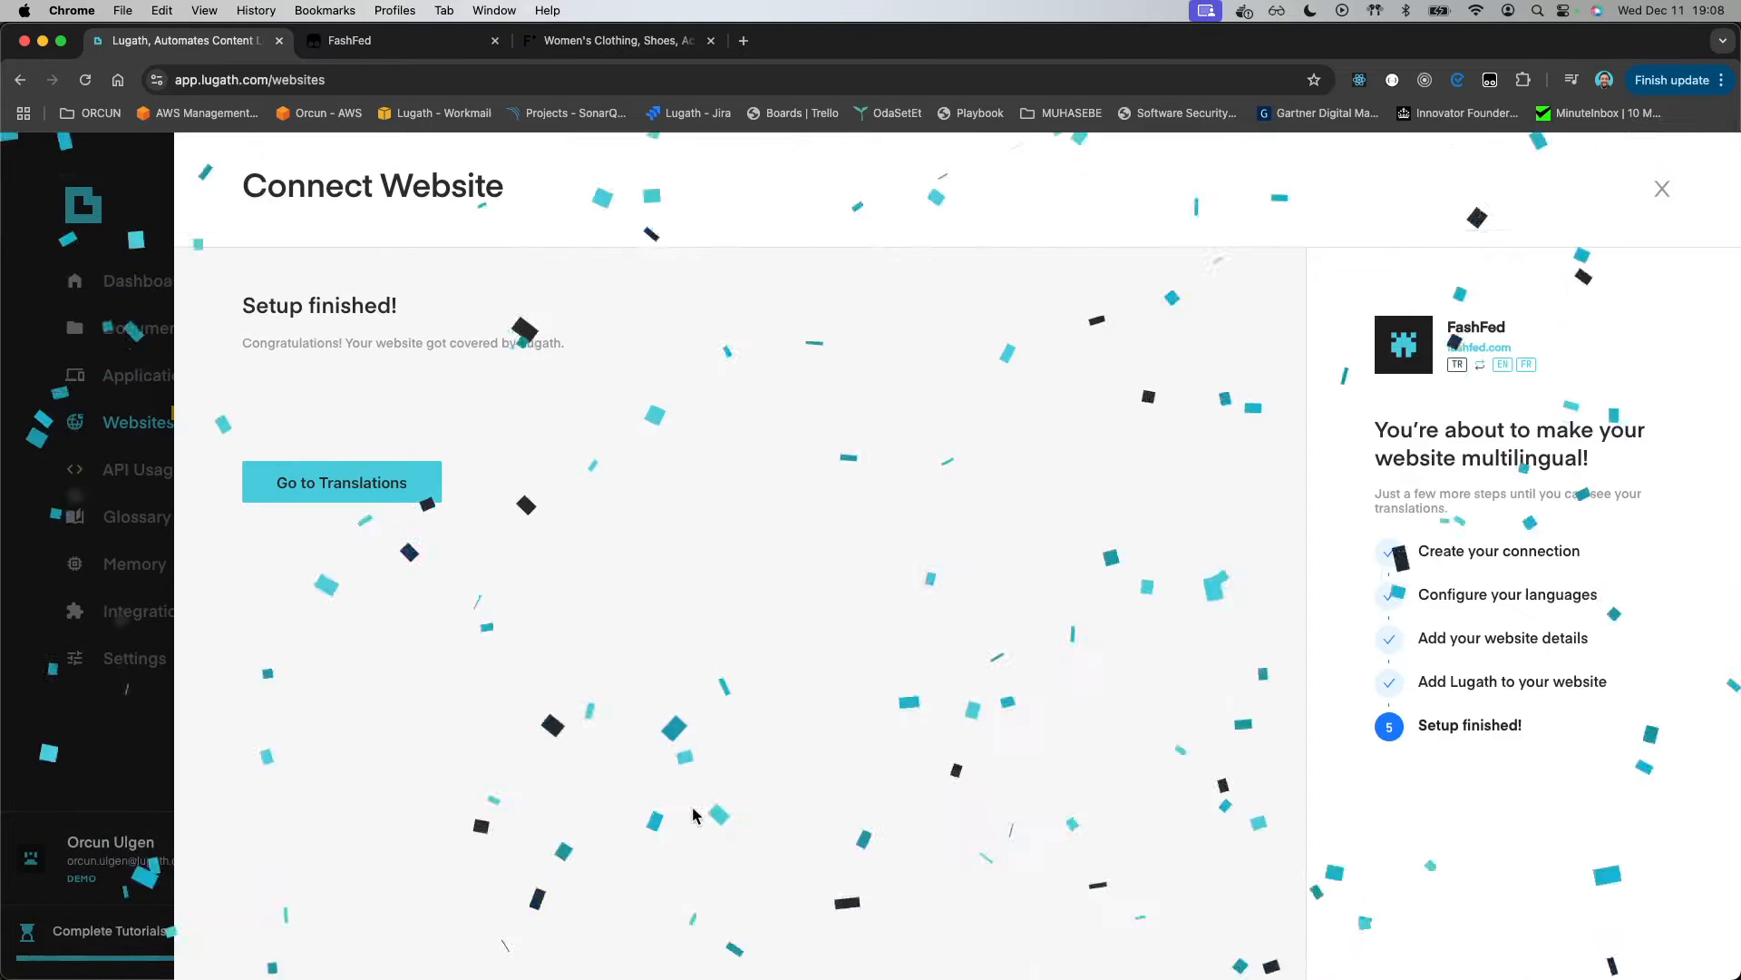
left_click(292, 481)
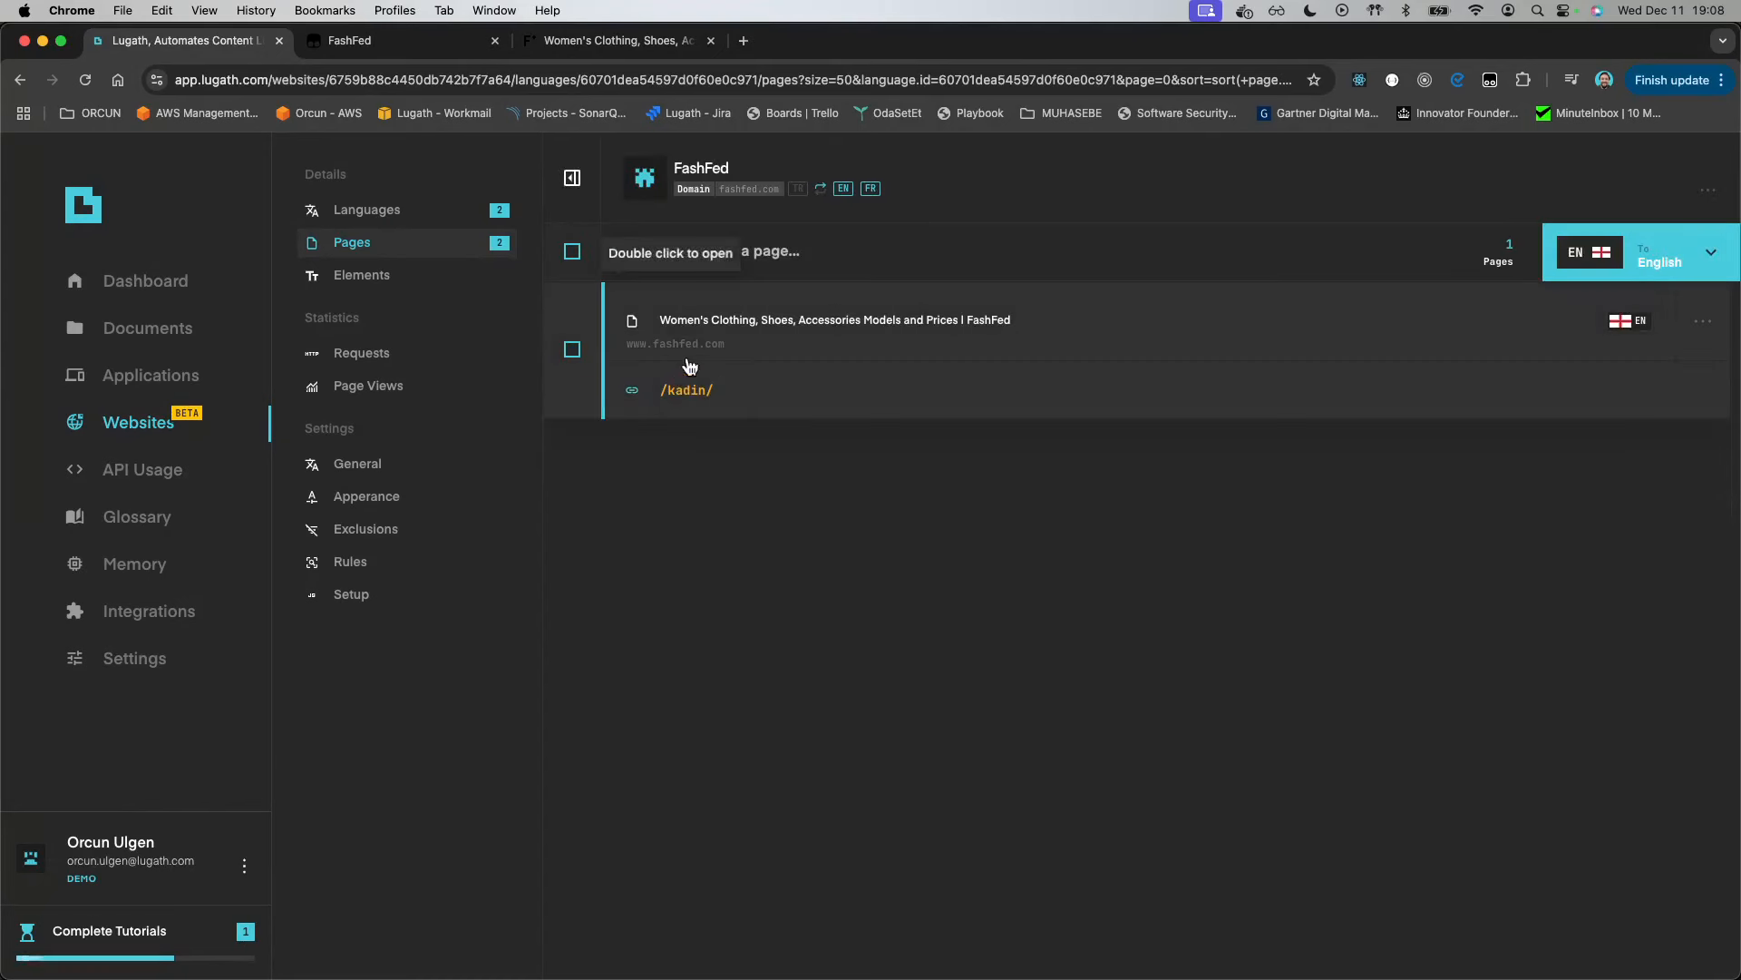
double_click(1712, 329)
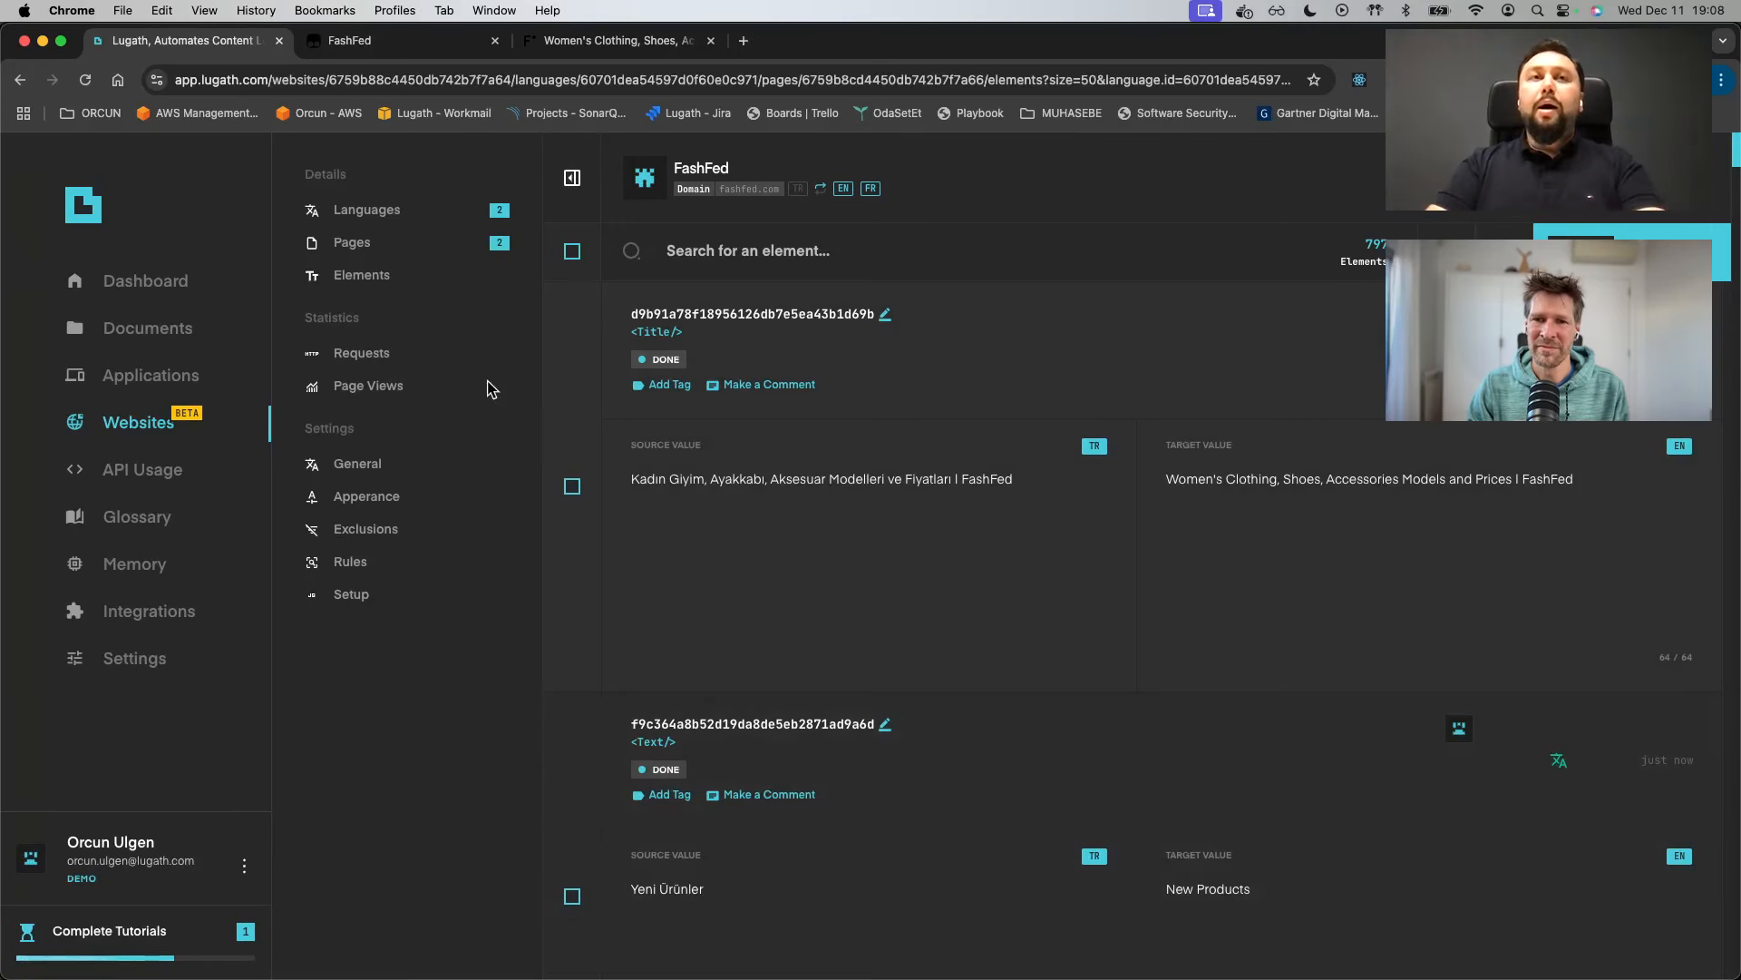
- Examine the English version of the FashFed women's page, from the main banner down through the product categories
left_click(414, 43)
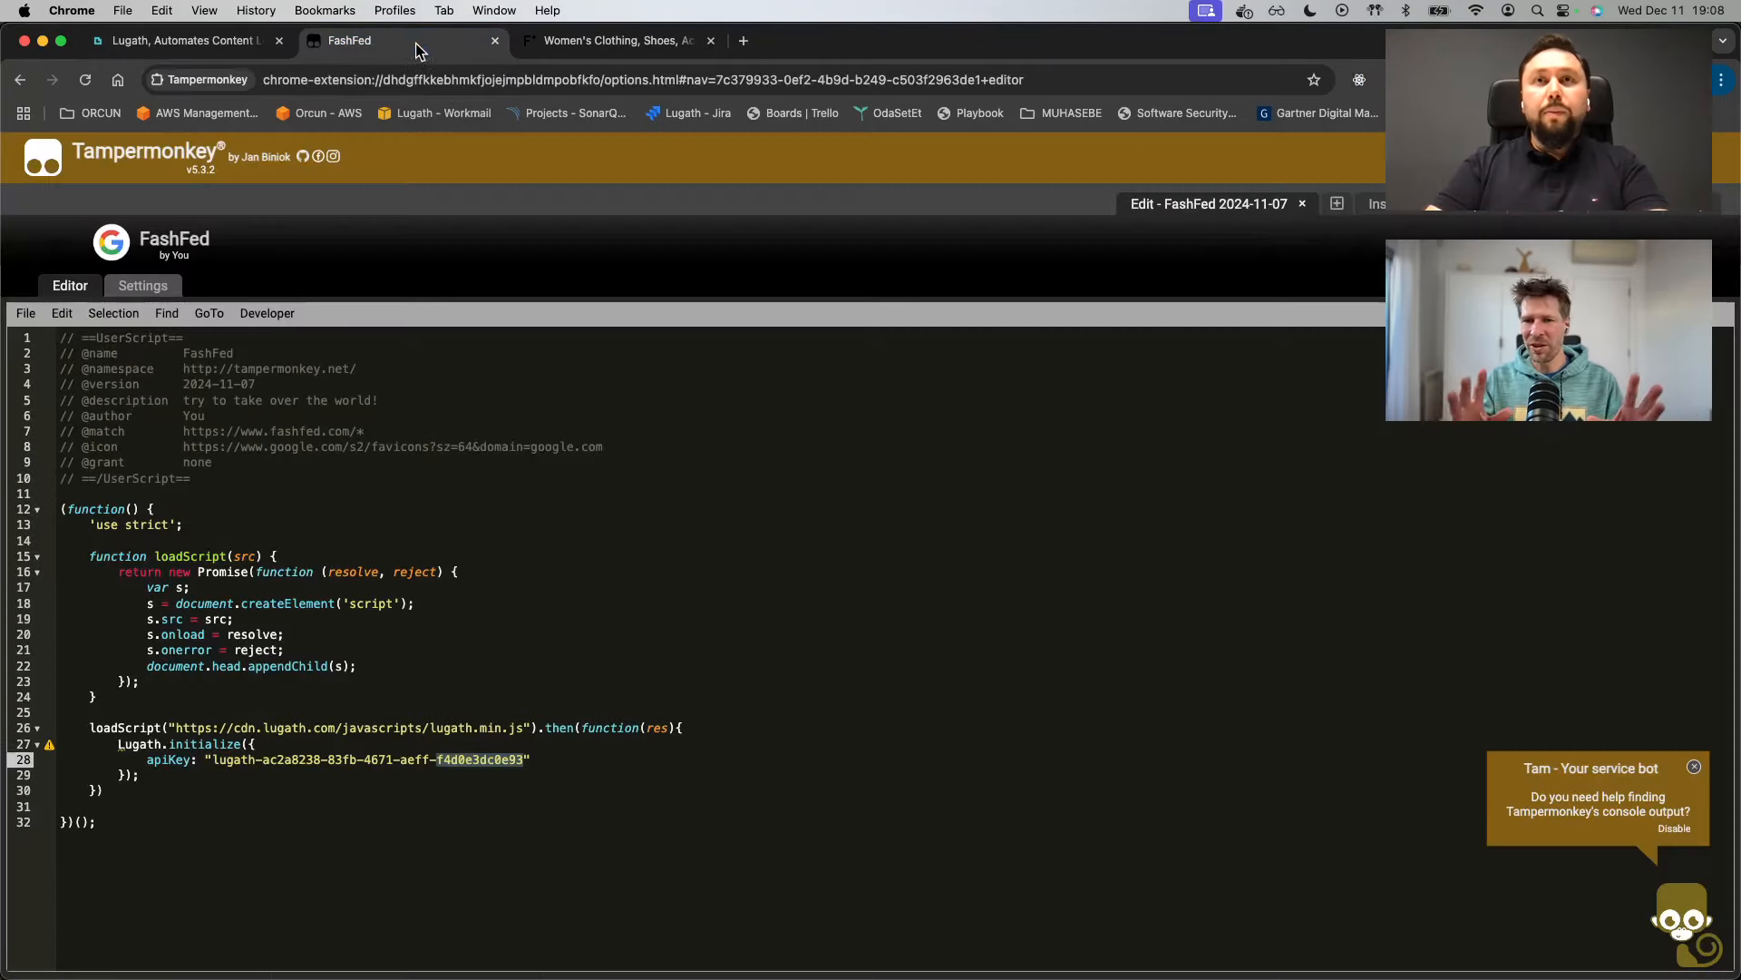
left_click(606, 47)
scroll(855, 537, "down", 5)
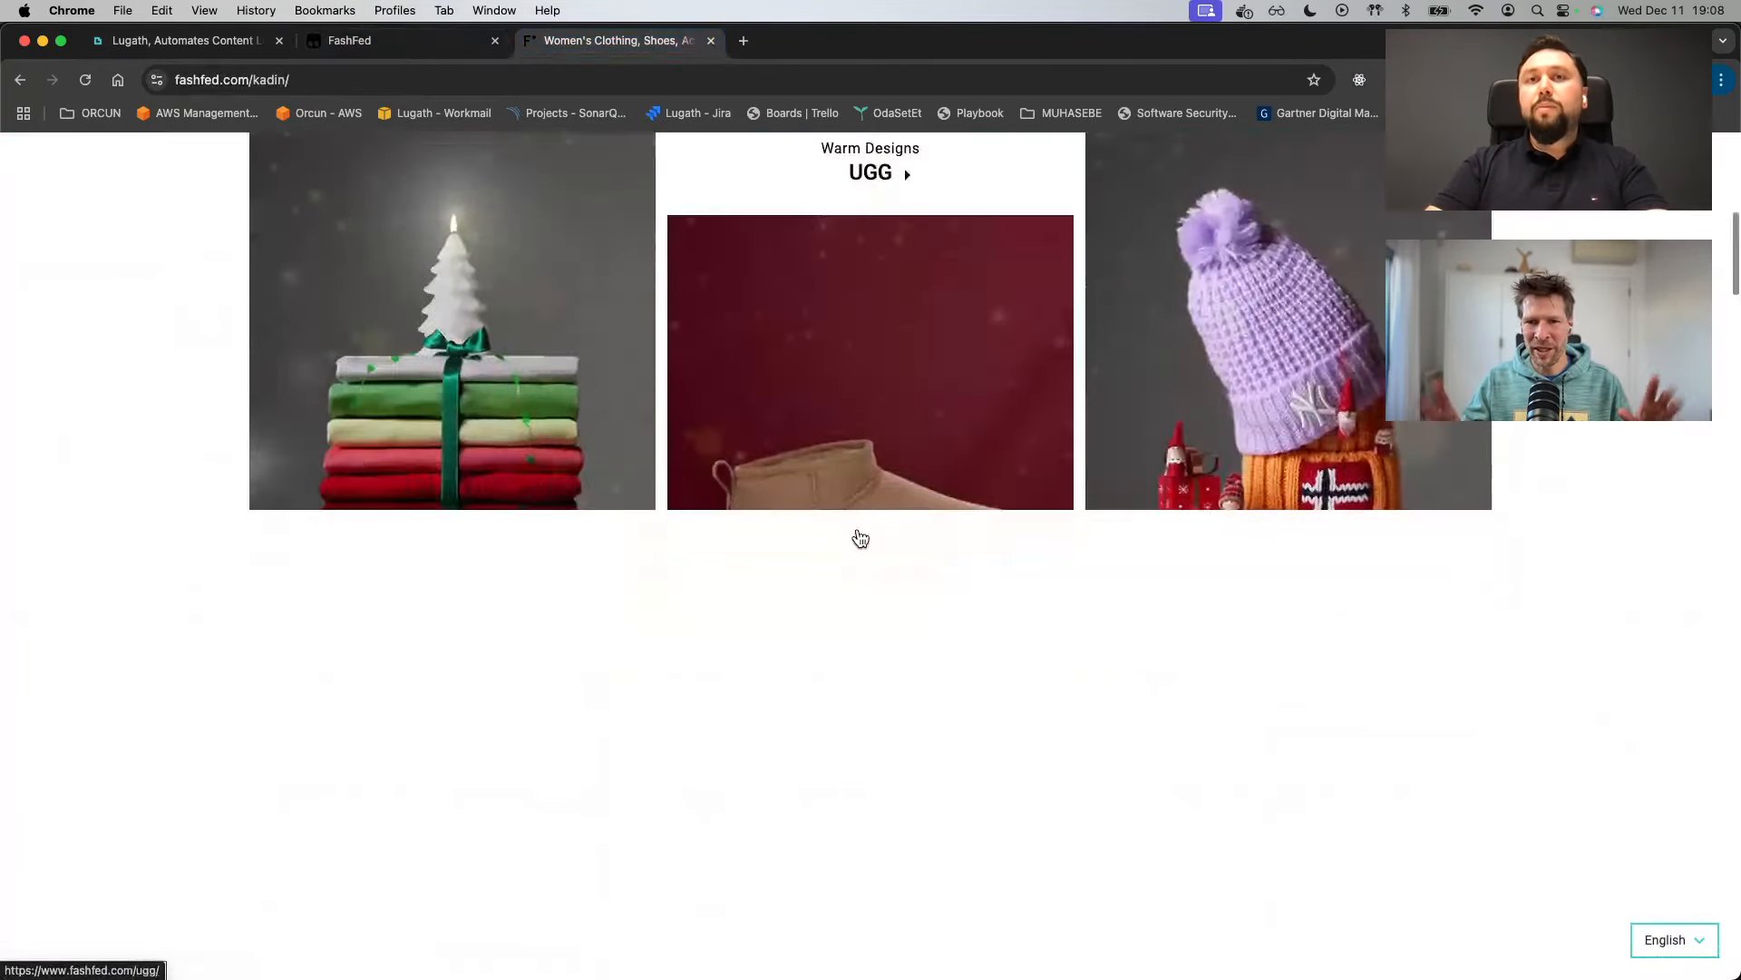
scroll(861, 538, "down", 10)
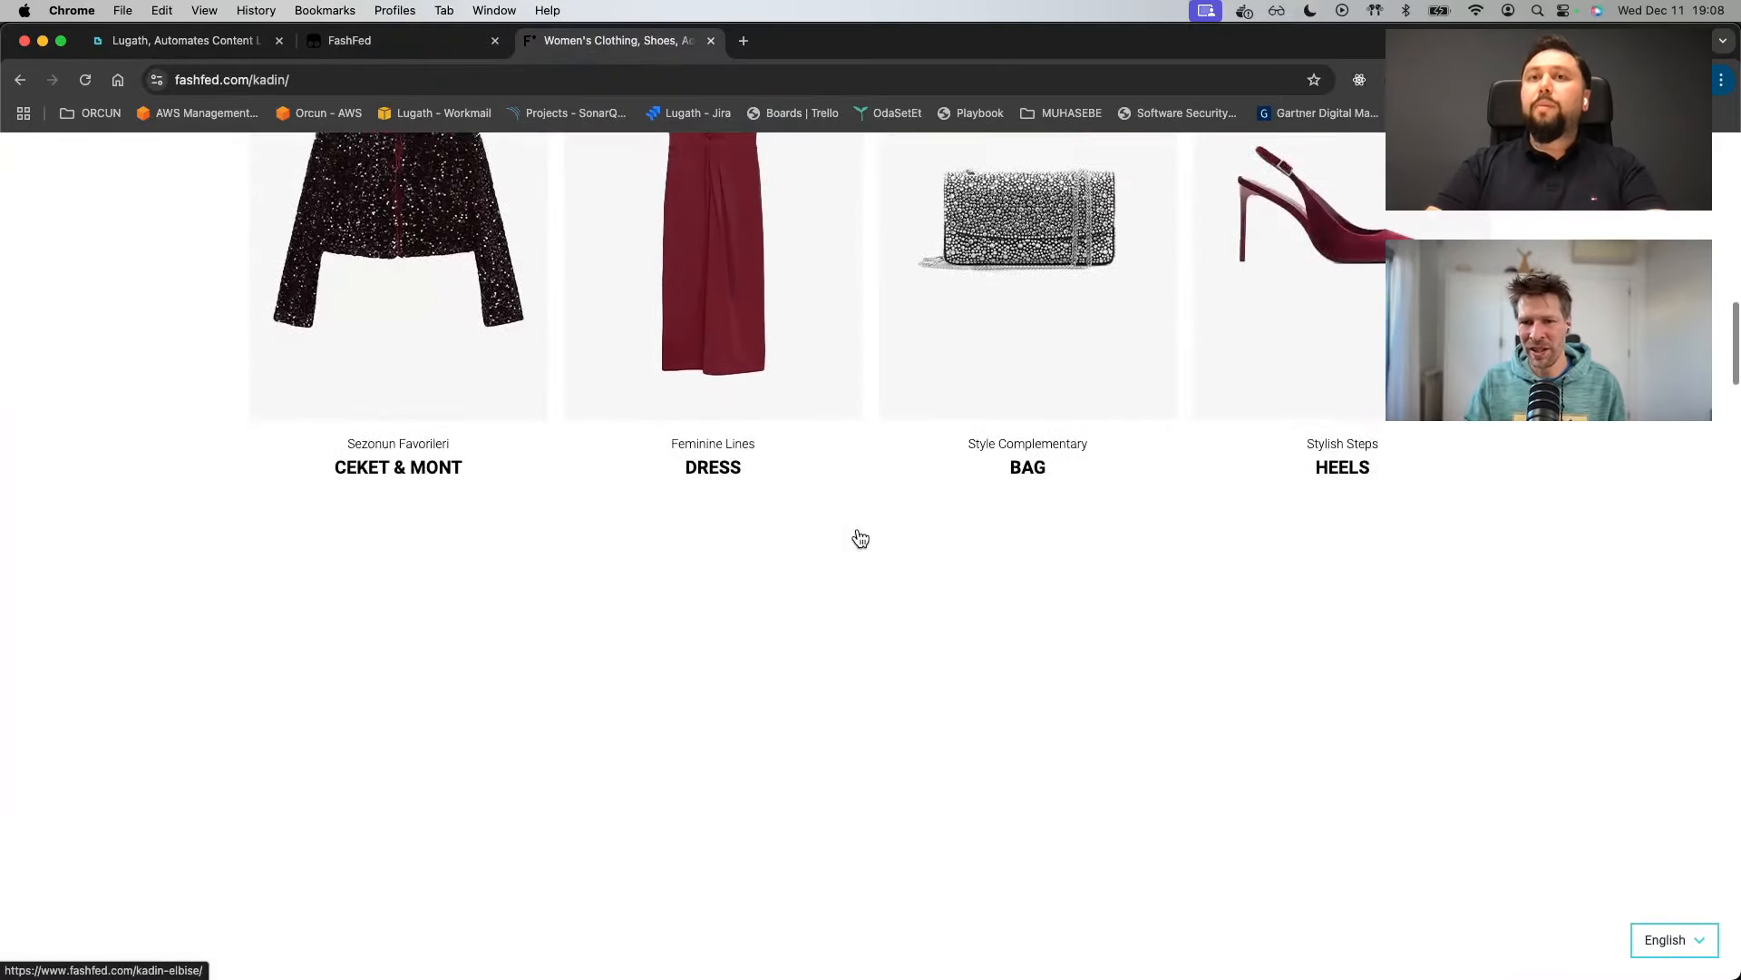
scroll(861, 538, "down", 3)
scroll(861, 539, "up", 15)
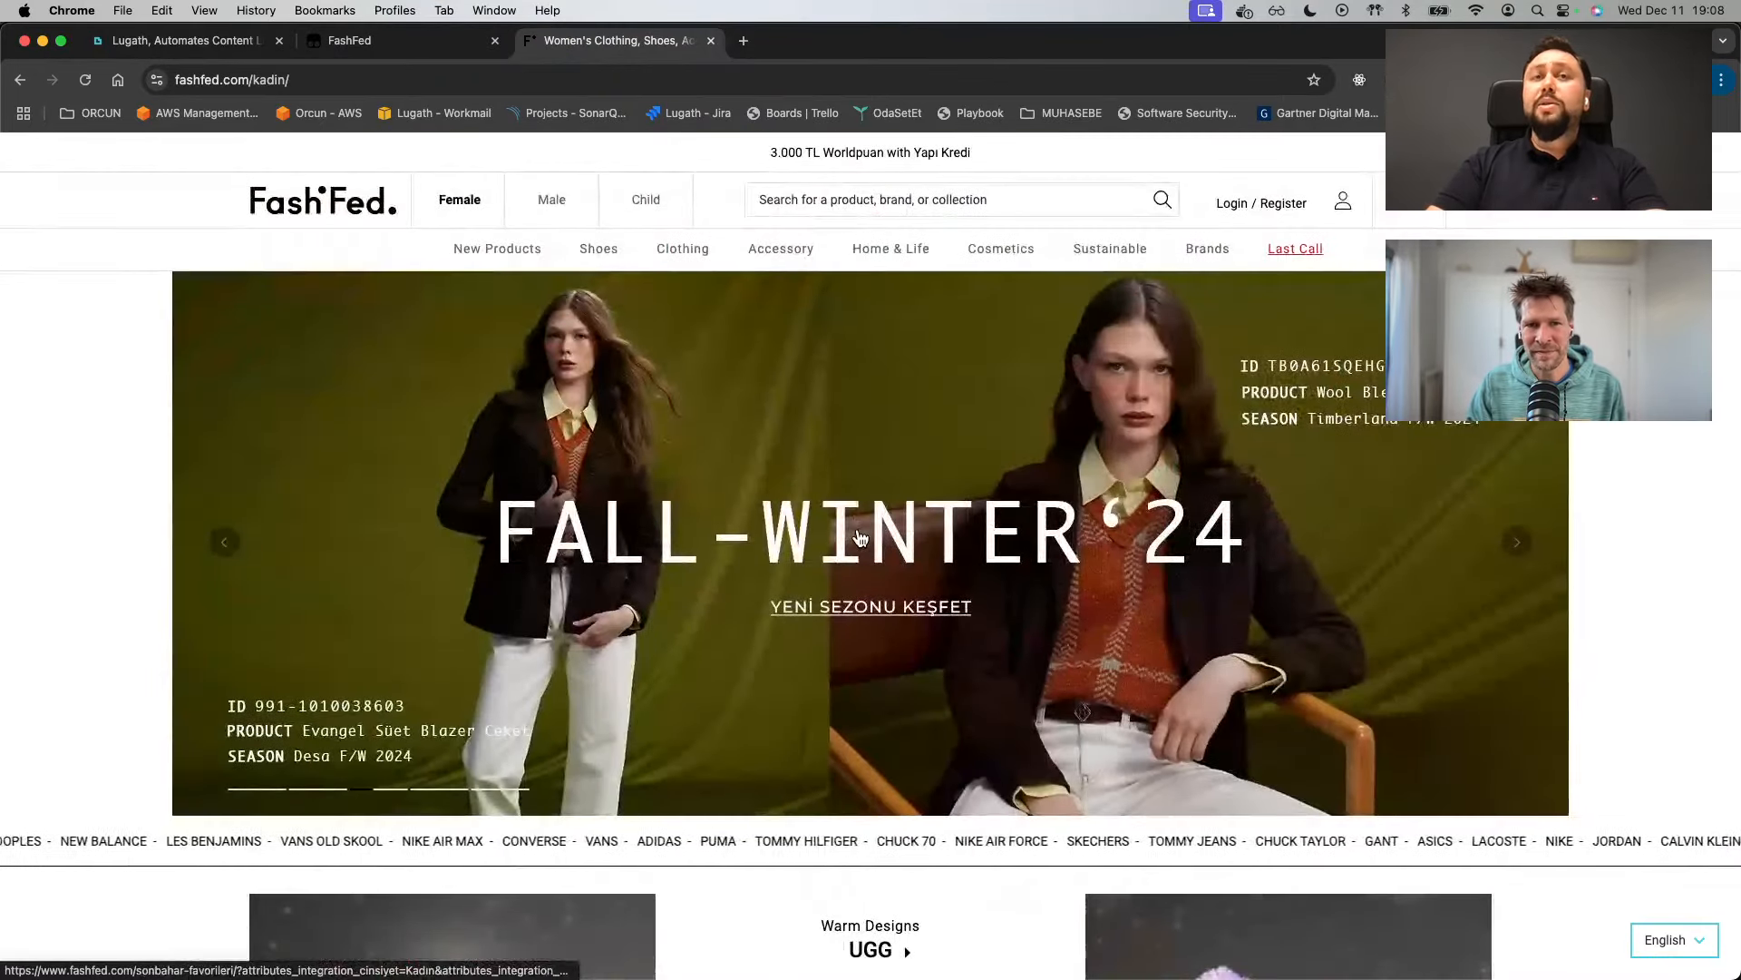
scroll(860, 537, "down", 2)
scroll(861, 538, "up", 2)
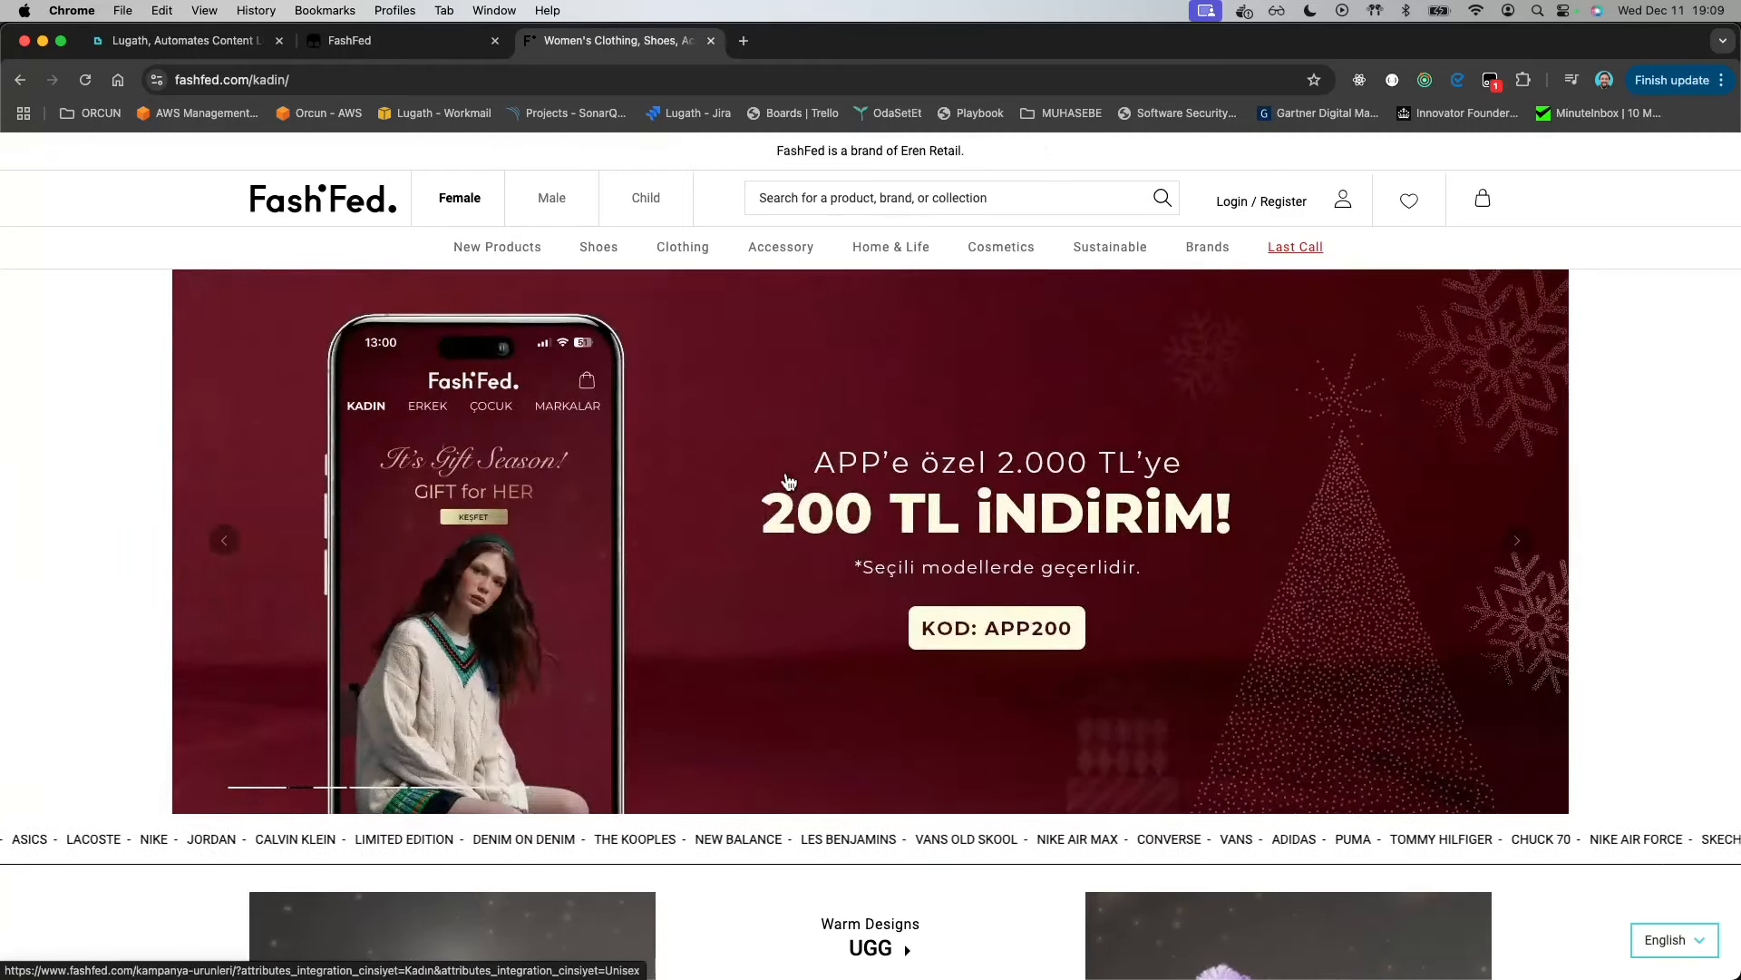
- In Lugath, enable Translate Media Elements in FashFed's general settings and save the change
right_click(869, 569)
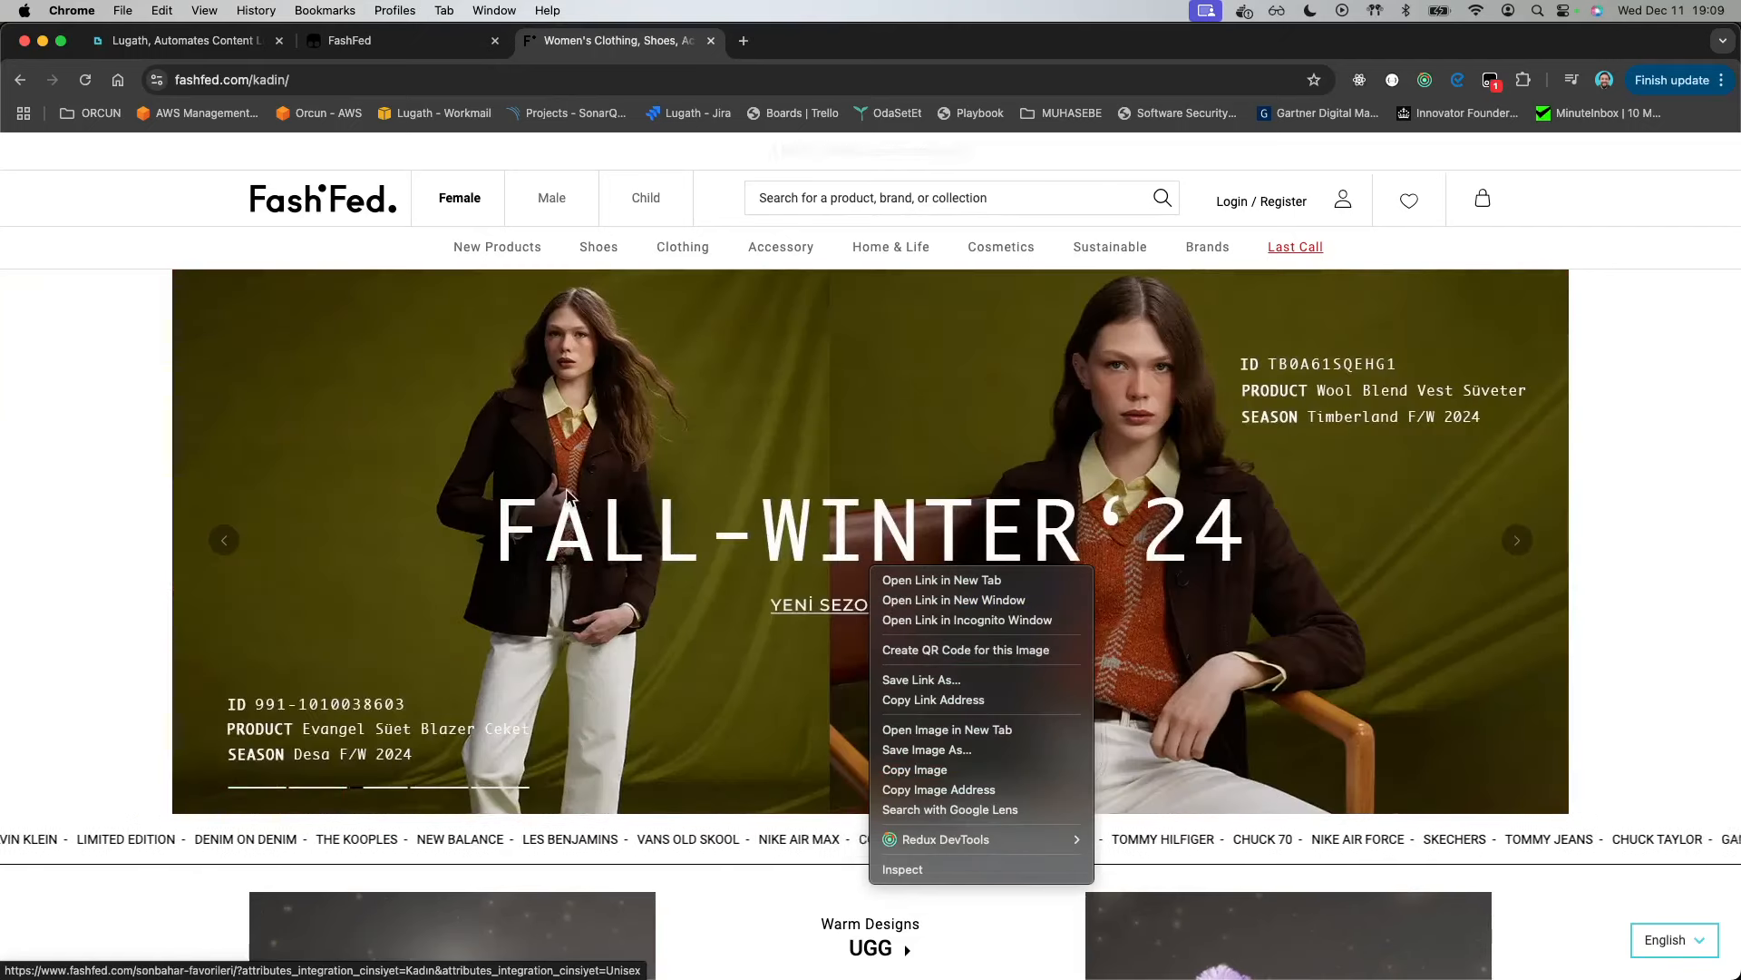
left_click(209, 53)
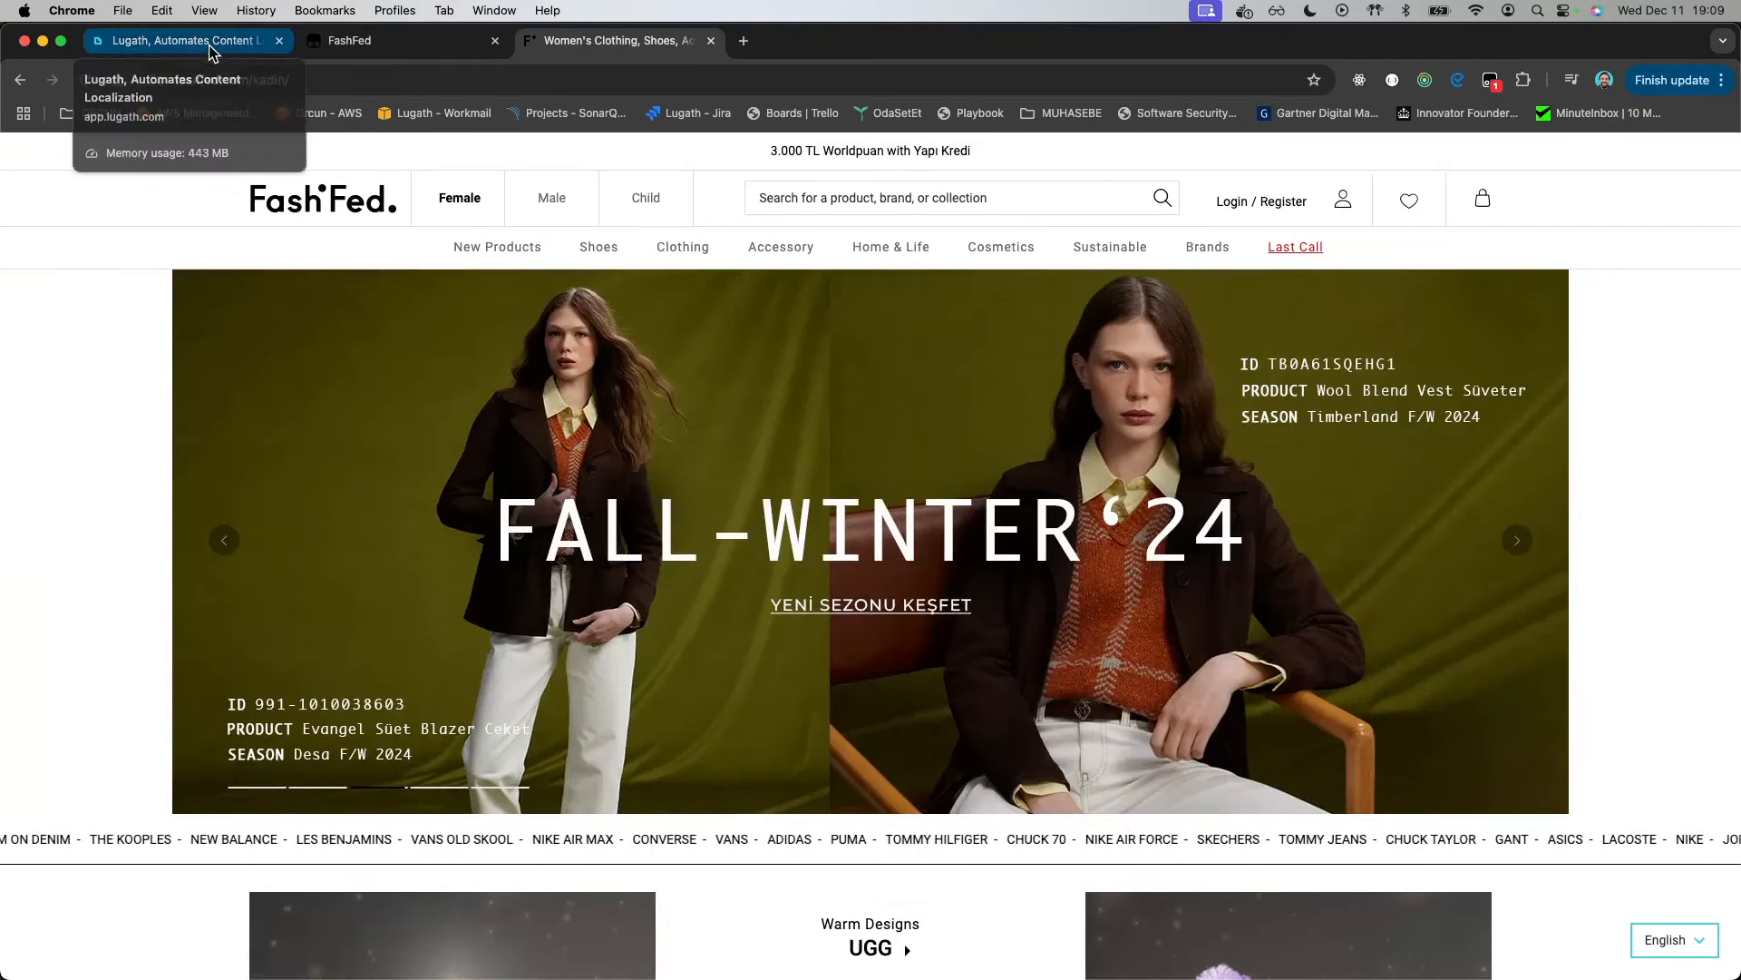
left_click(208, 52)
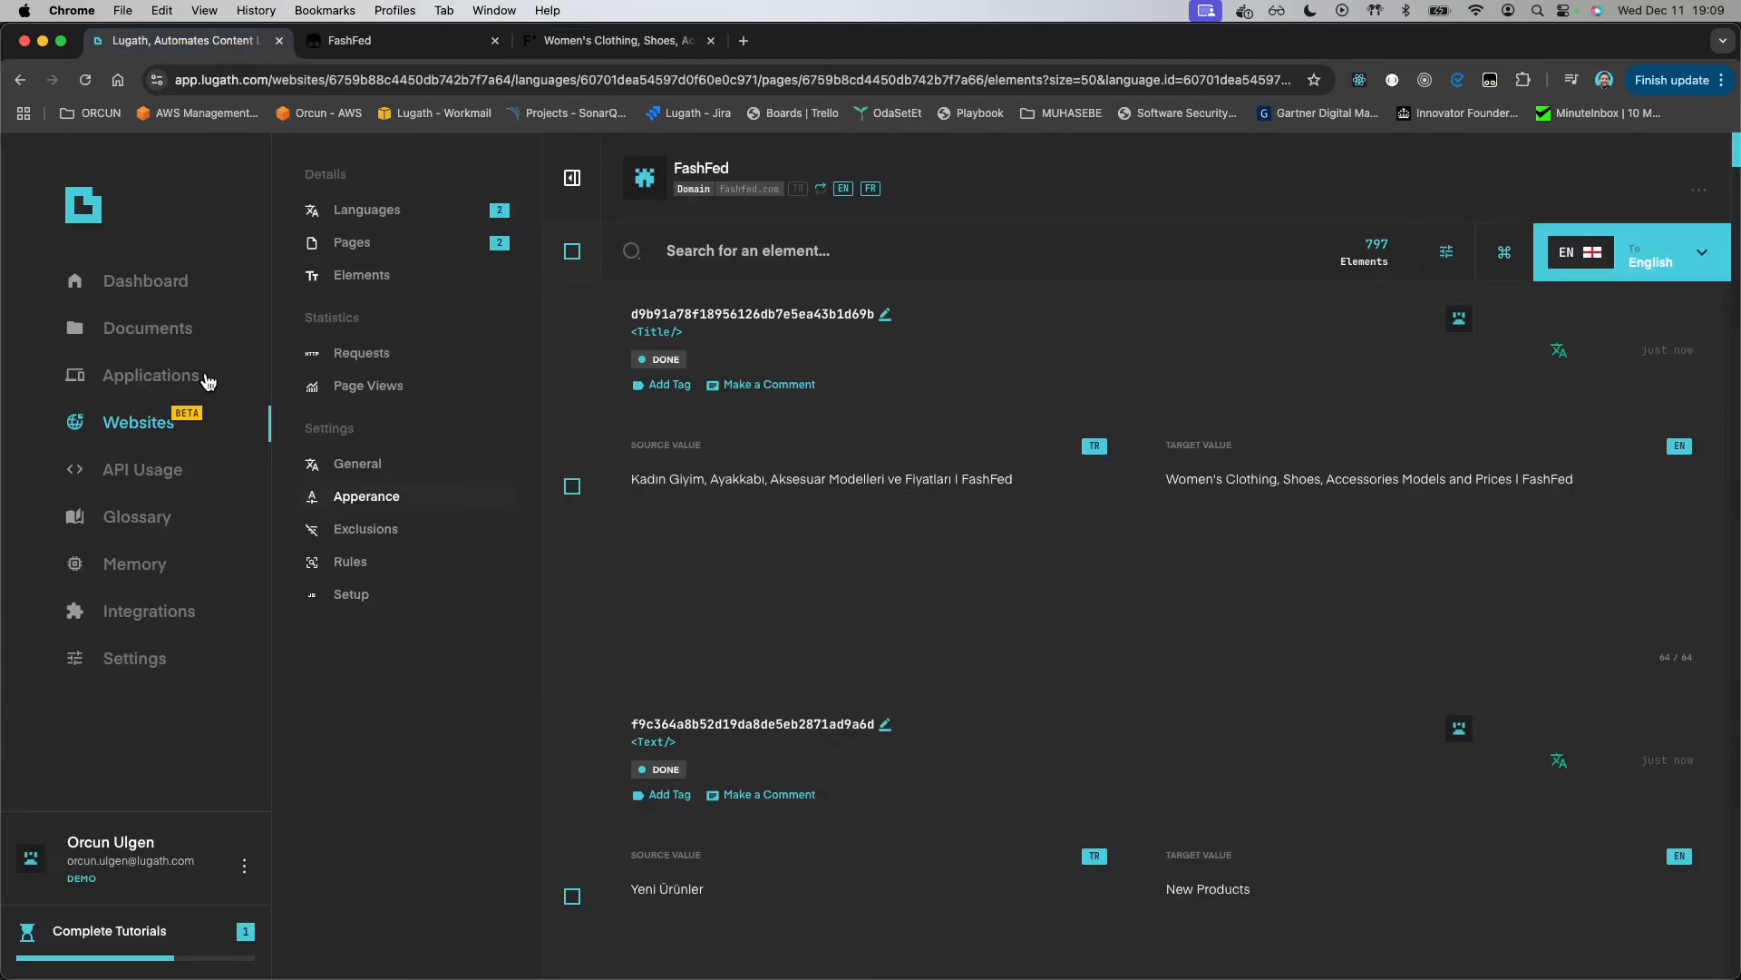
left_click(365, 466)
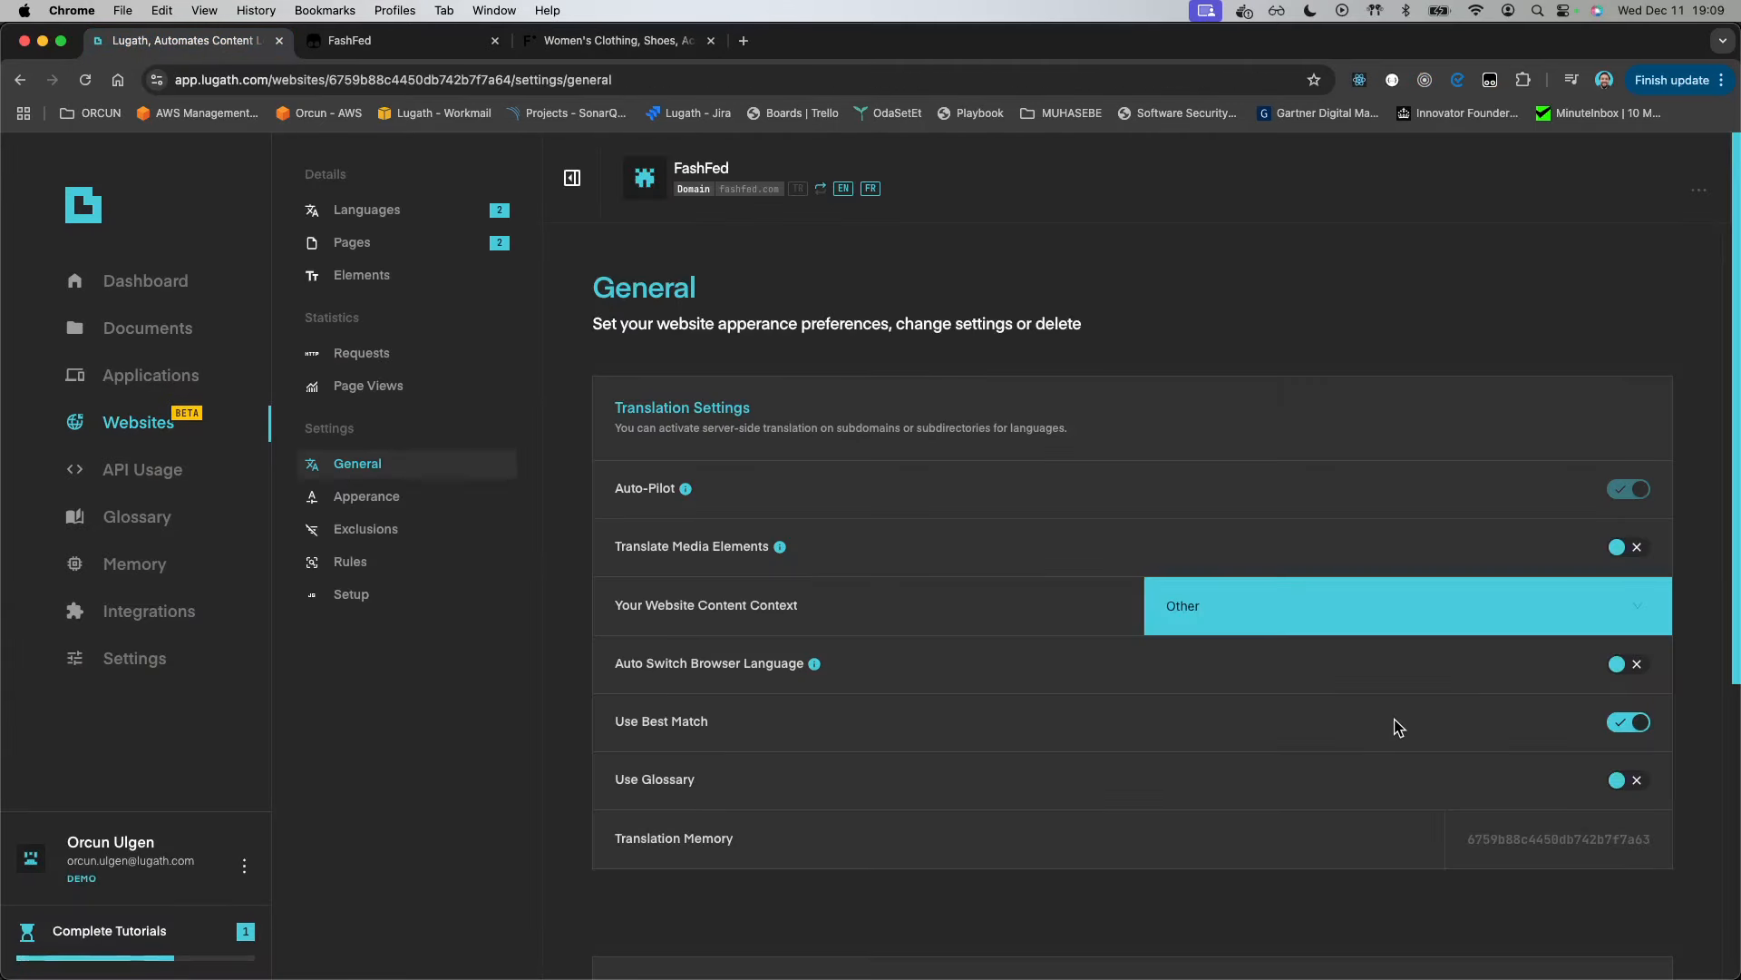
left_click(1624, 552)
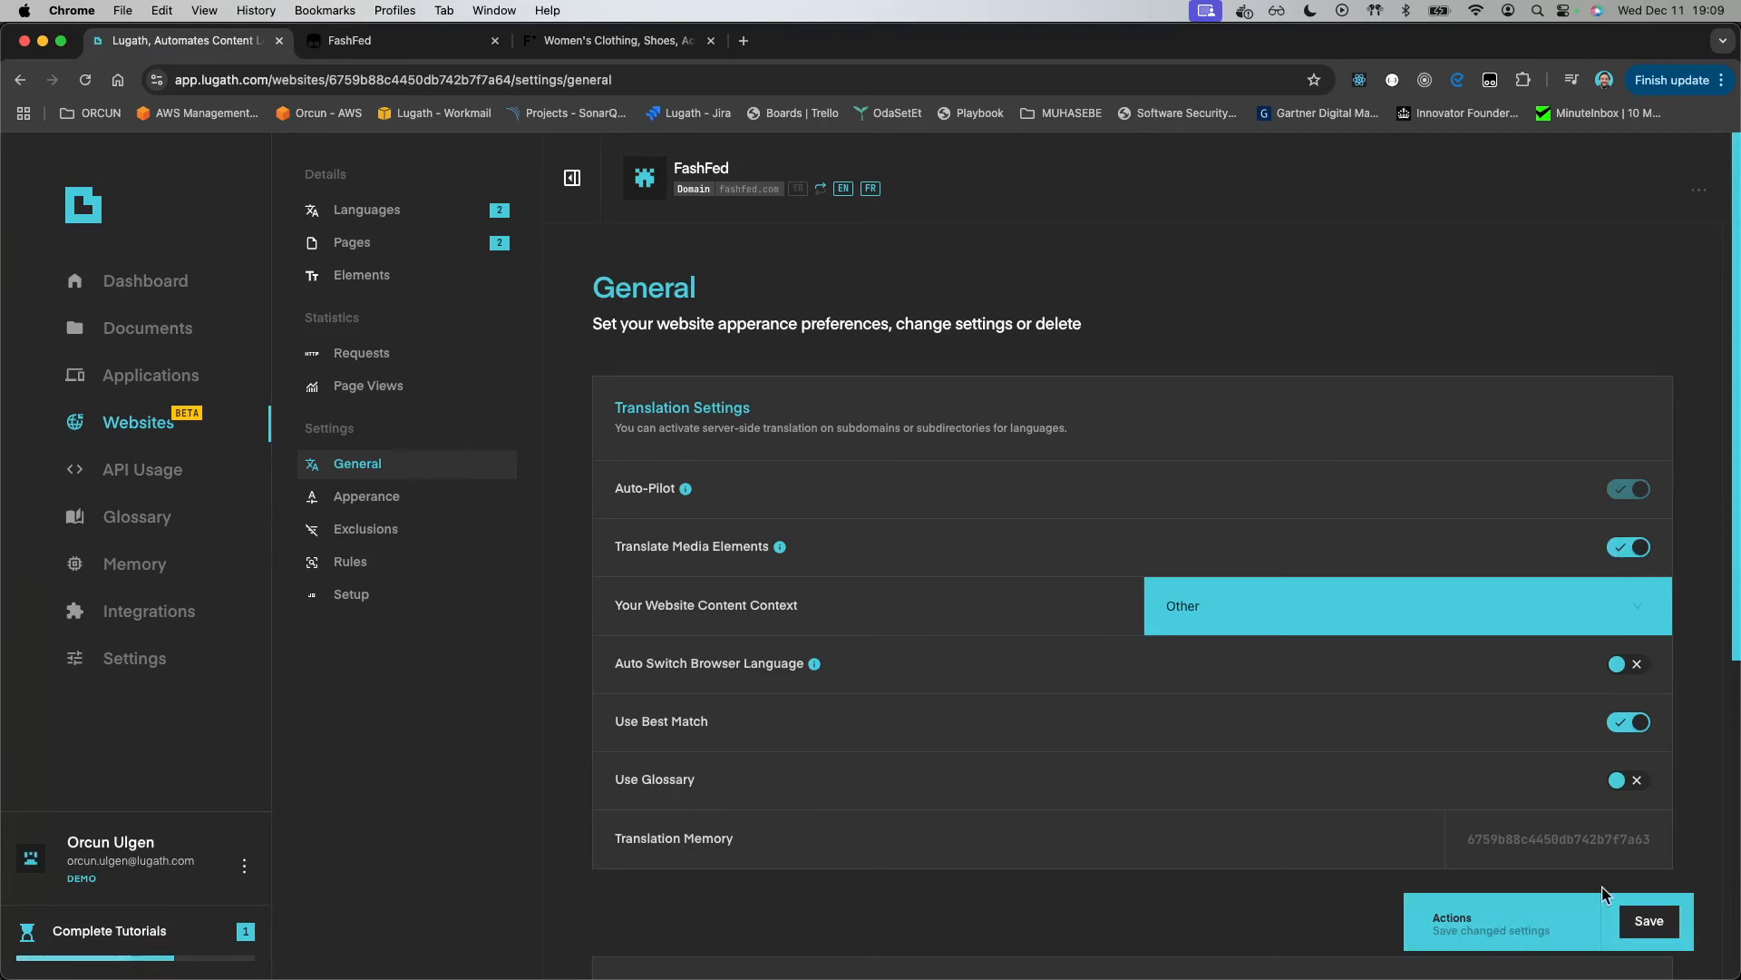
left_click(1662, 937)
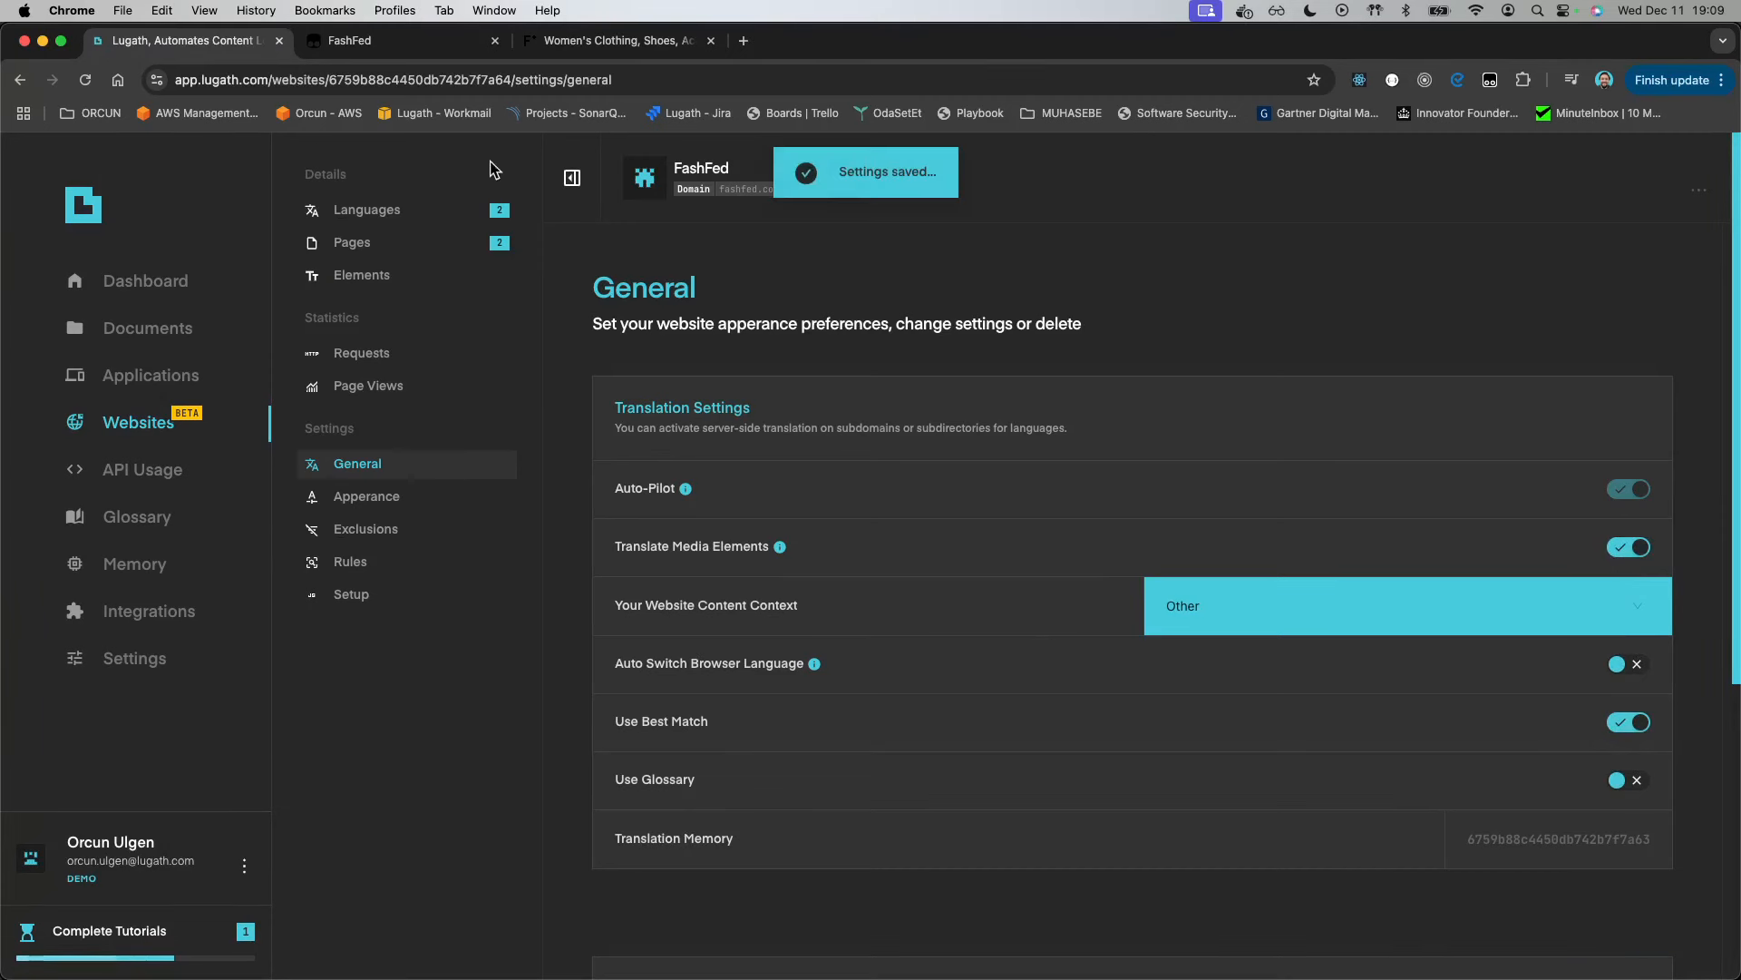
- Inspect the Last Call banner on the FashFed page and open its image address in a new tab
left_click(567, 46)
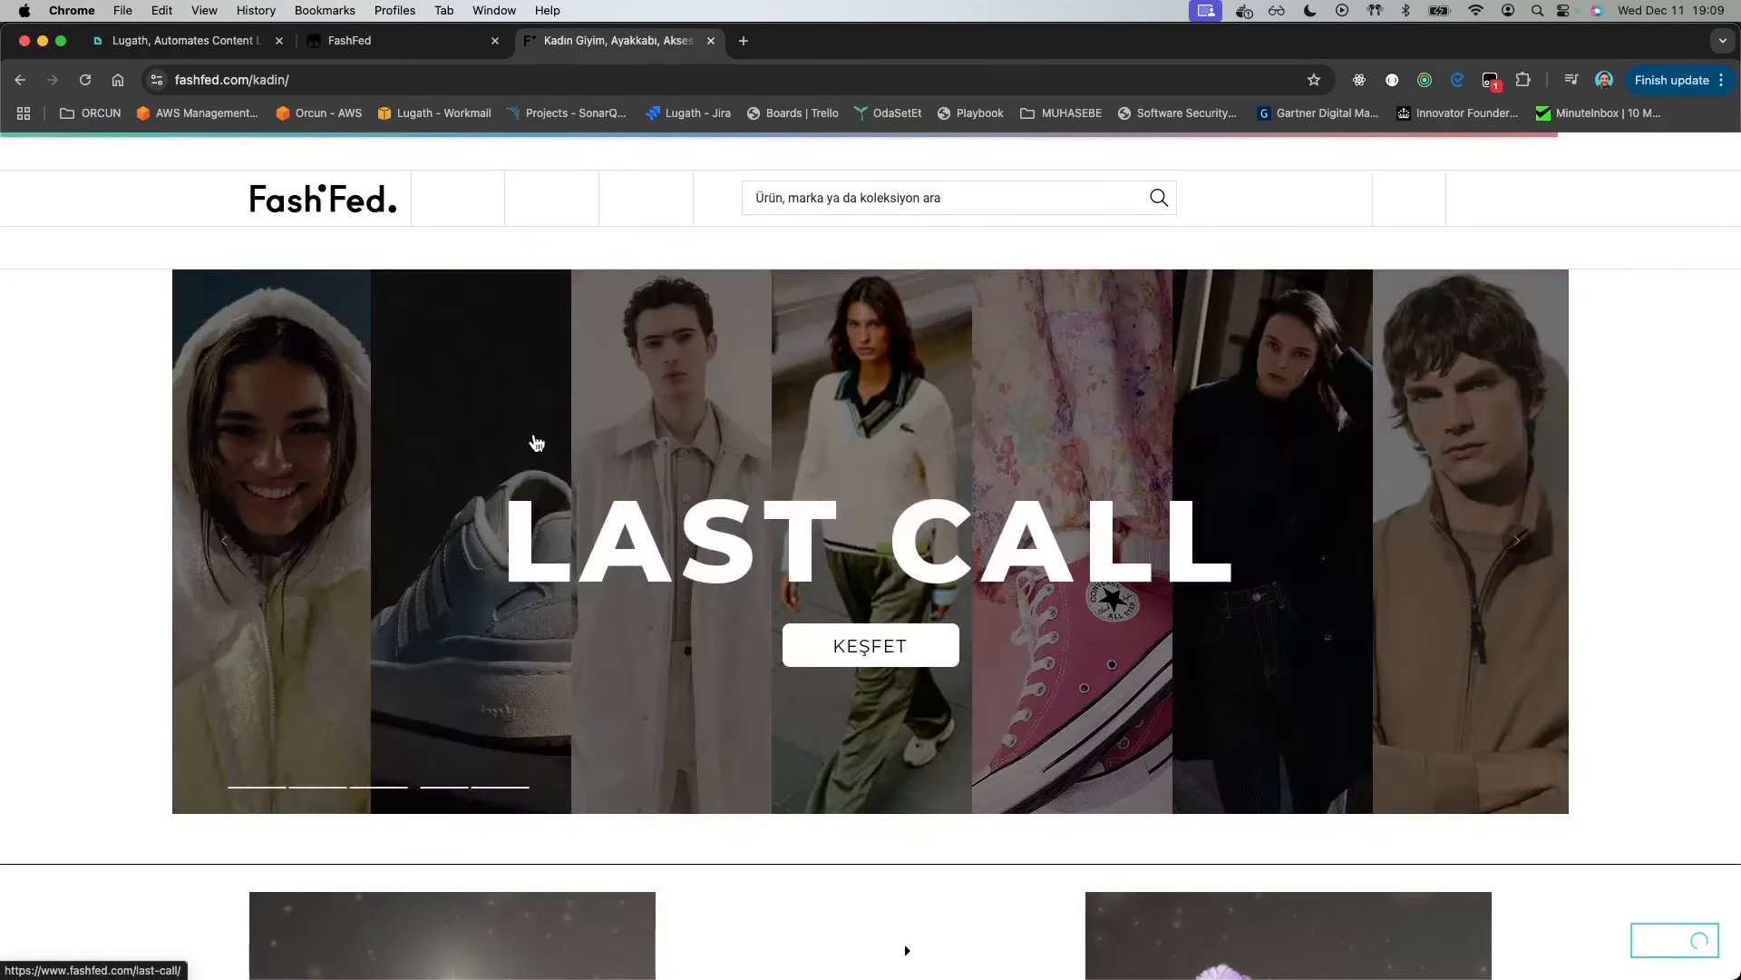
right_click(536, 432)
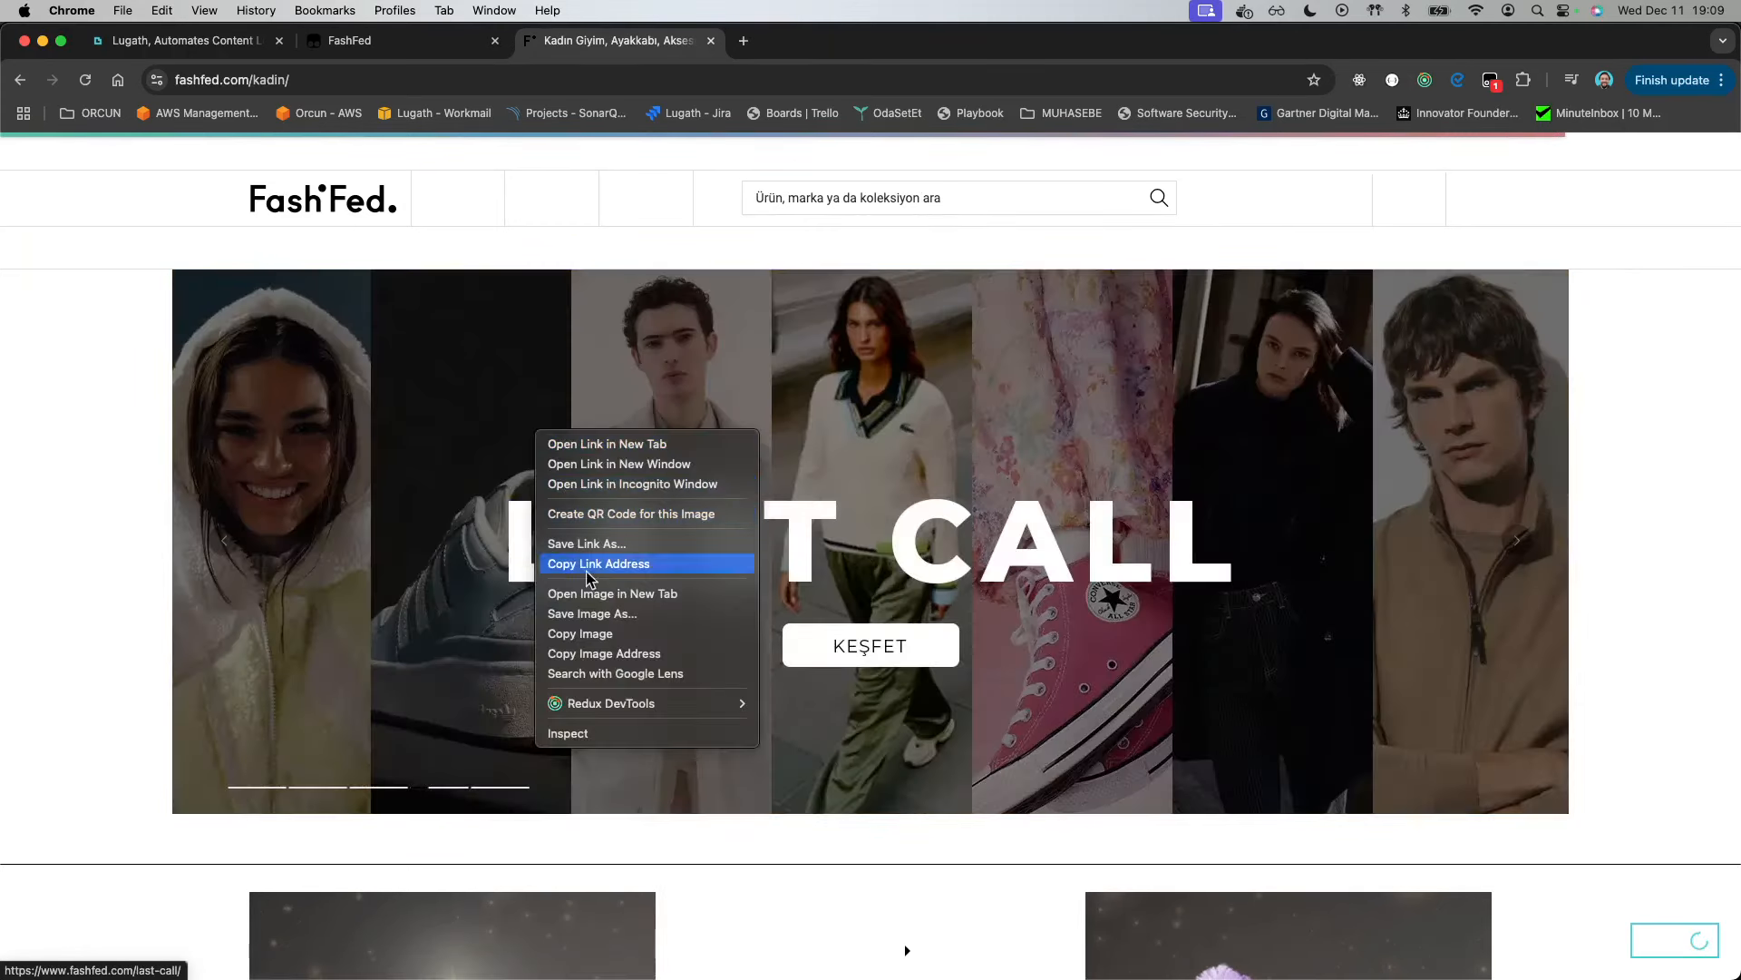
left_click(628, 732)
left_click(744, 40)
key("super+v")
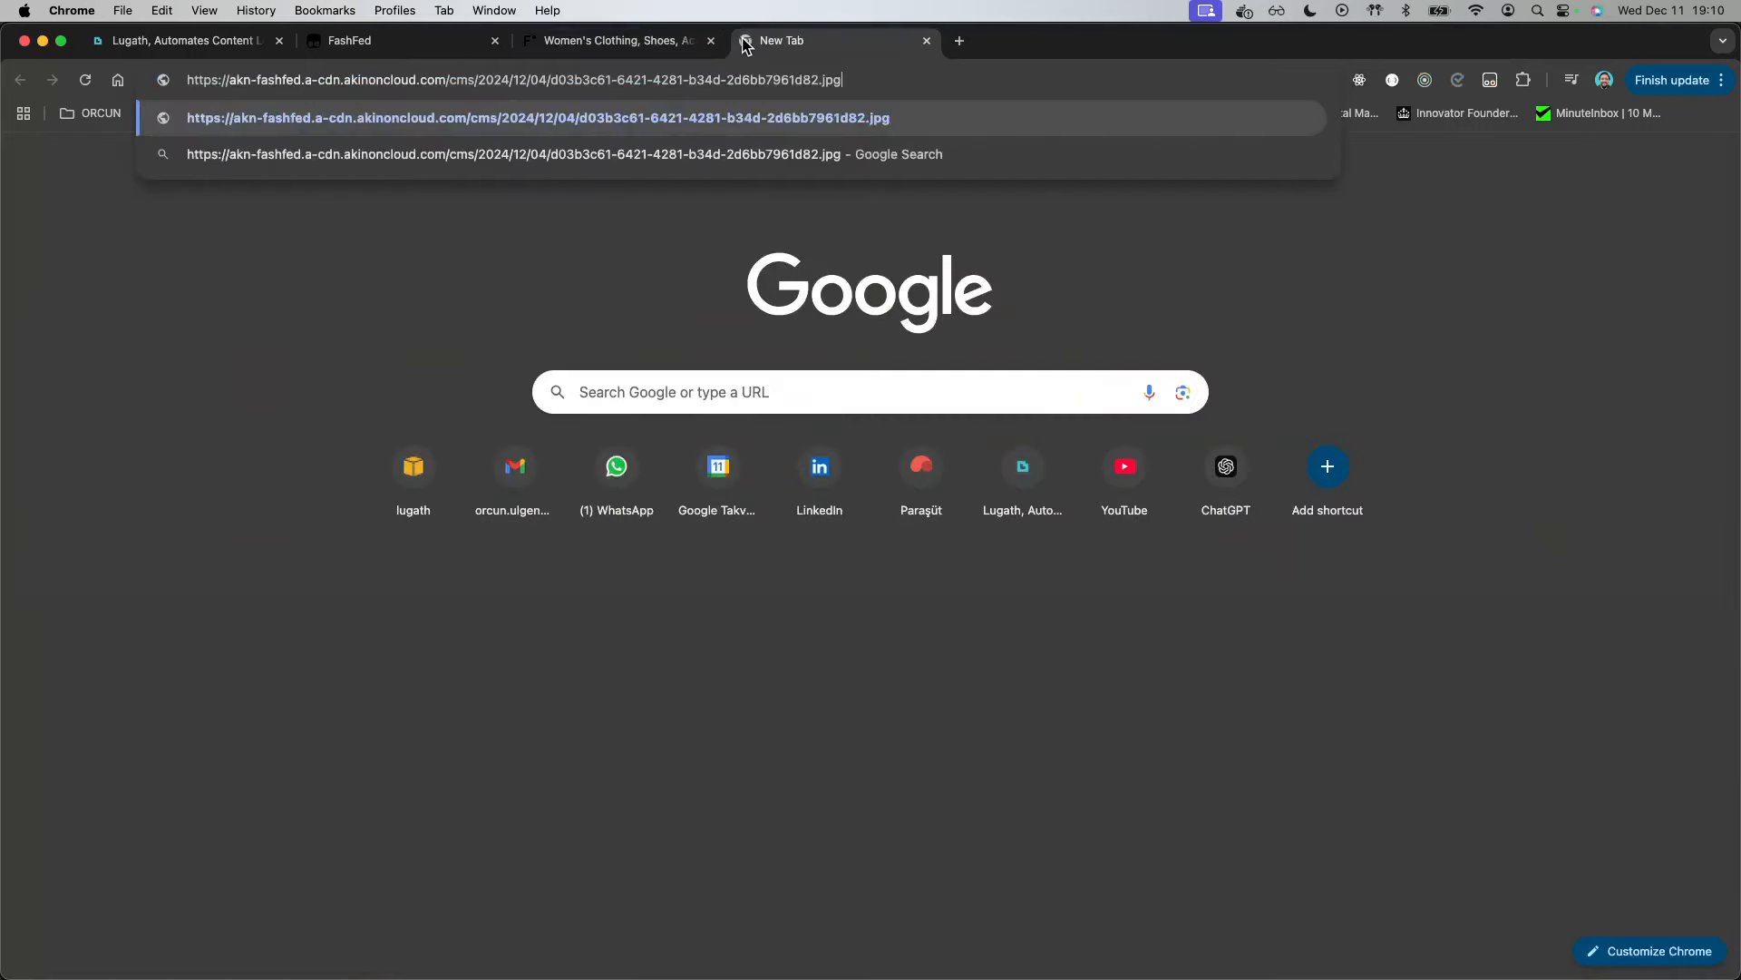
key("Return")
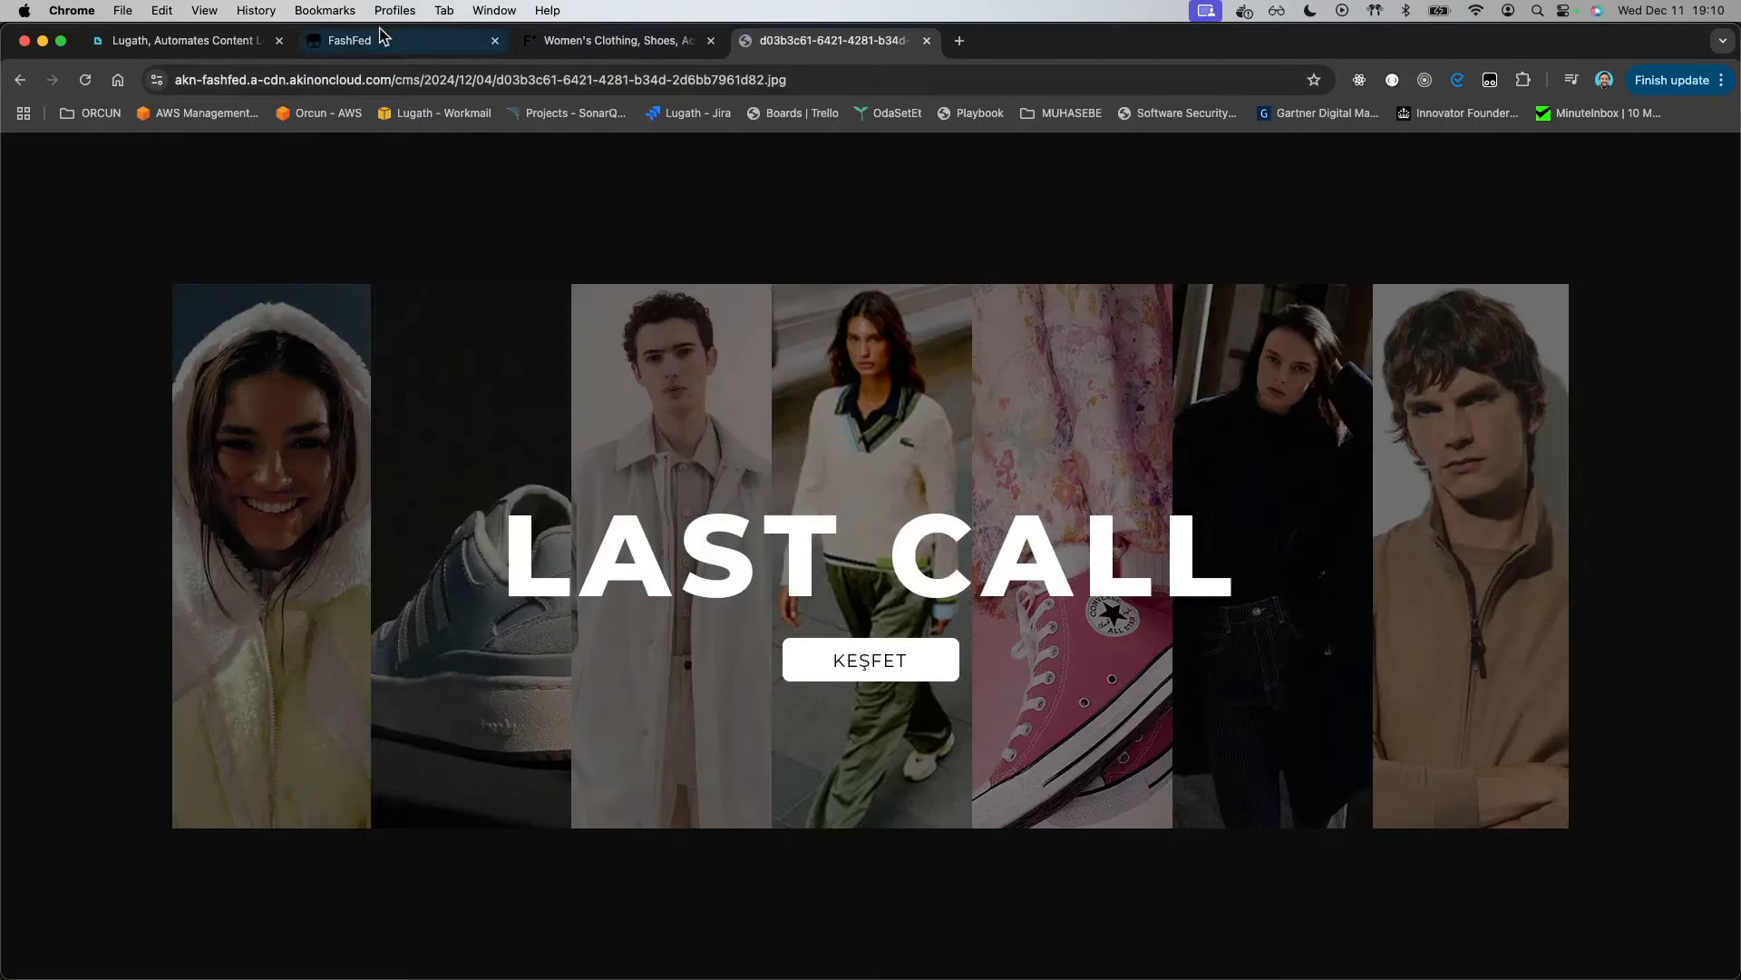
- Copy the final segment of the Last Call image's file name, 2d6bb7961d82, from its address
left_click(207, 43)
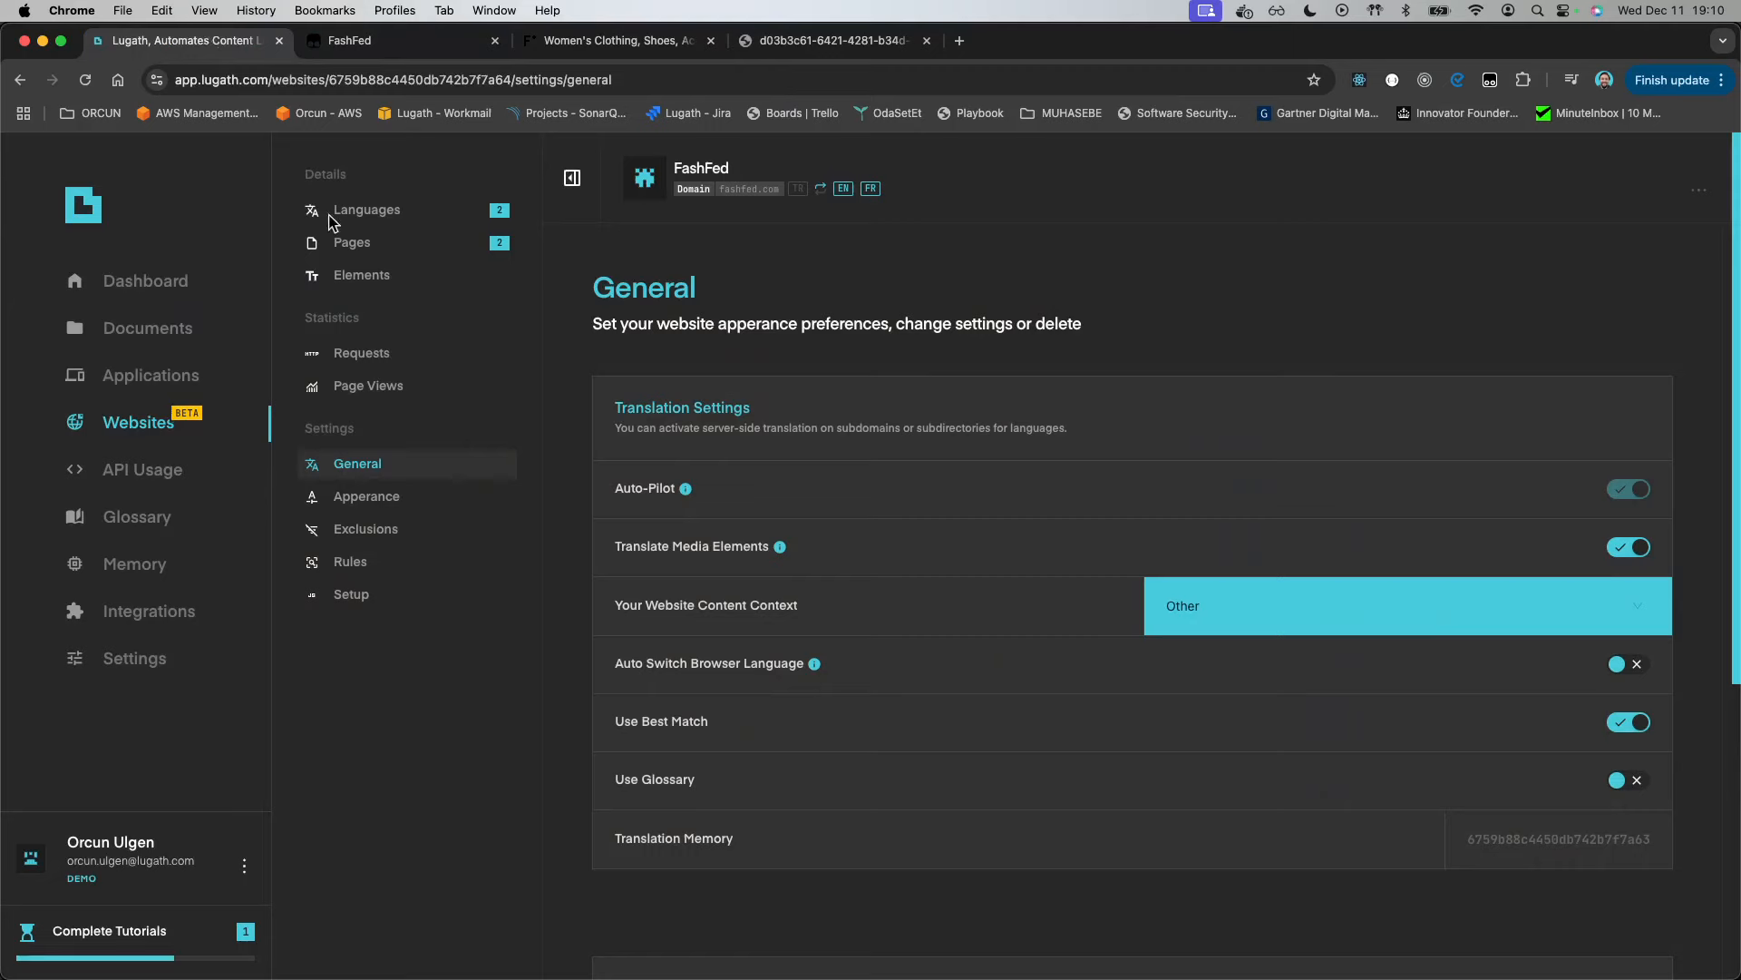
left_click(582, 46)
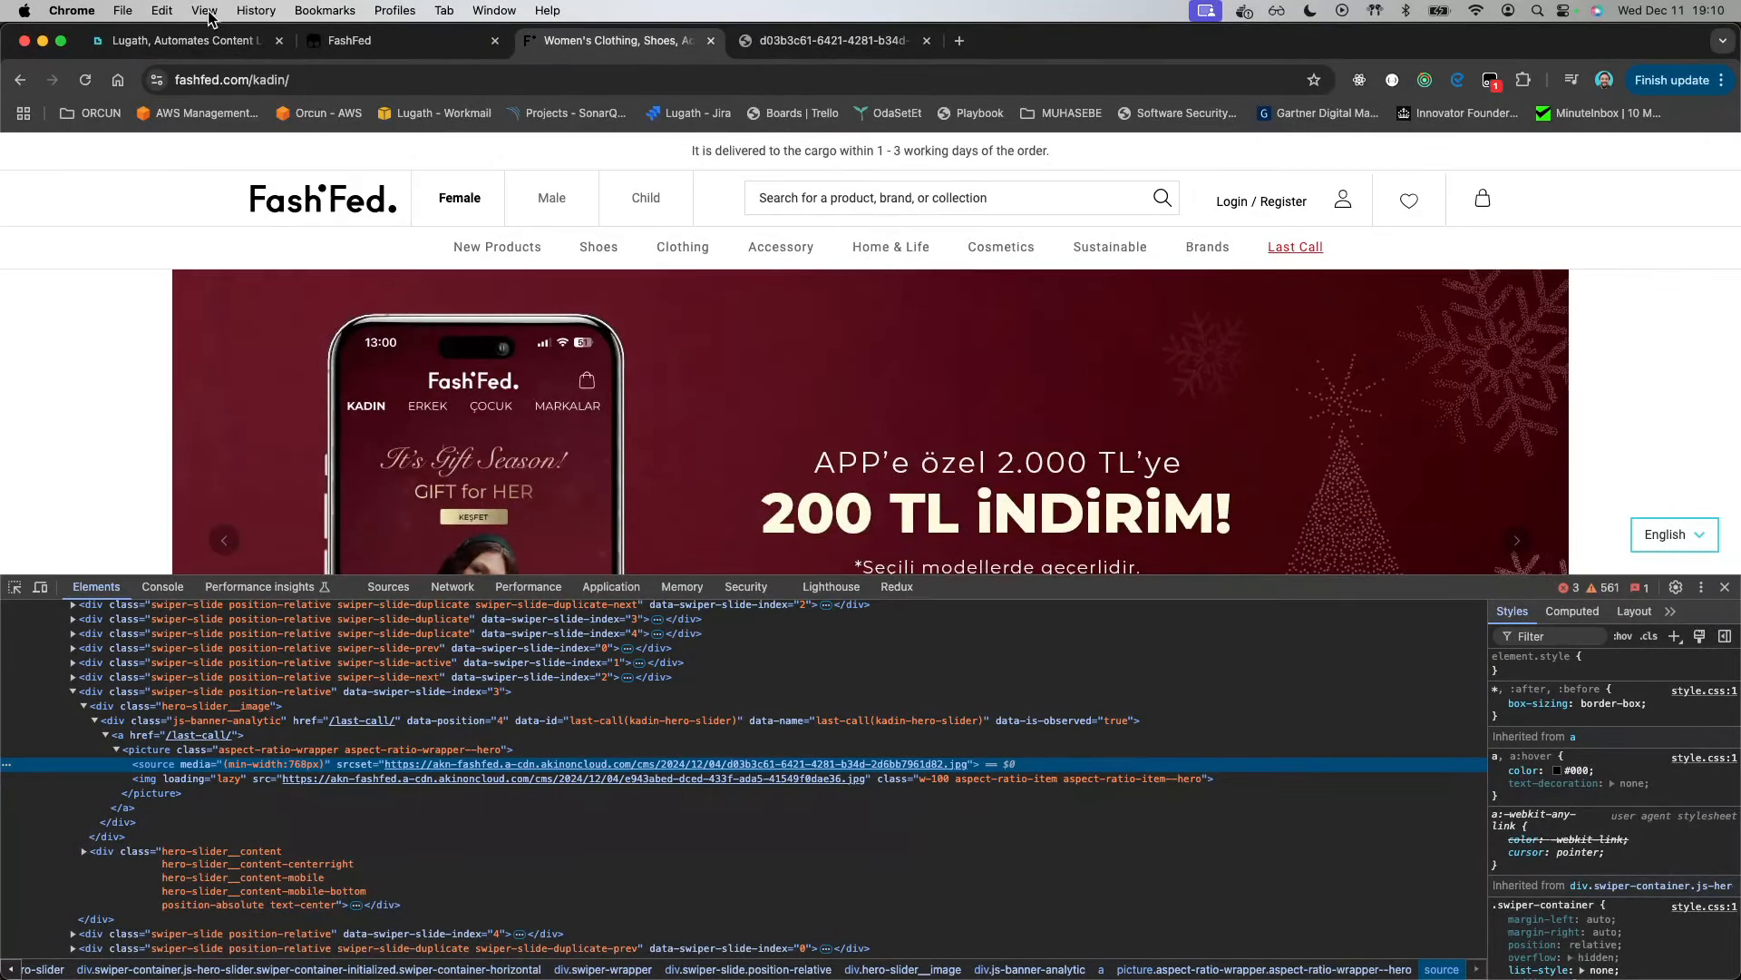
left_click(224, 45)
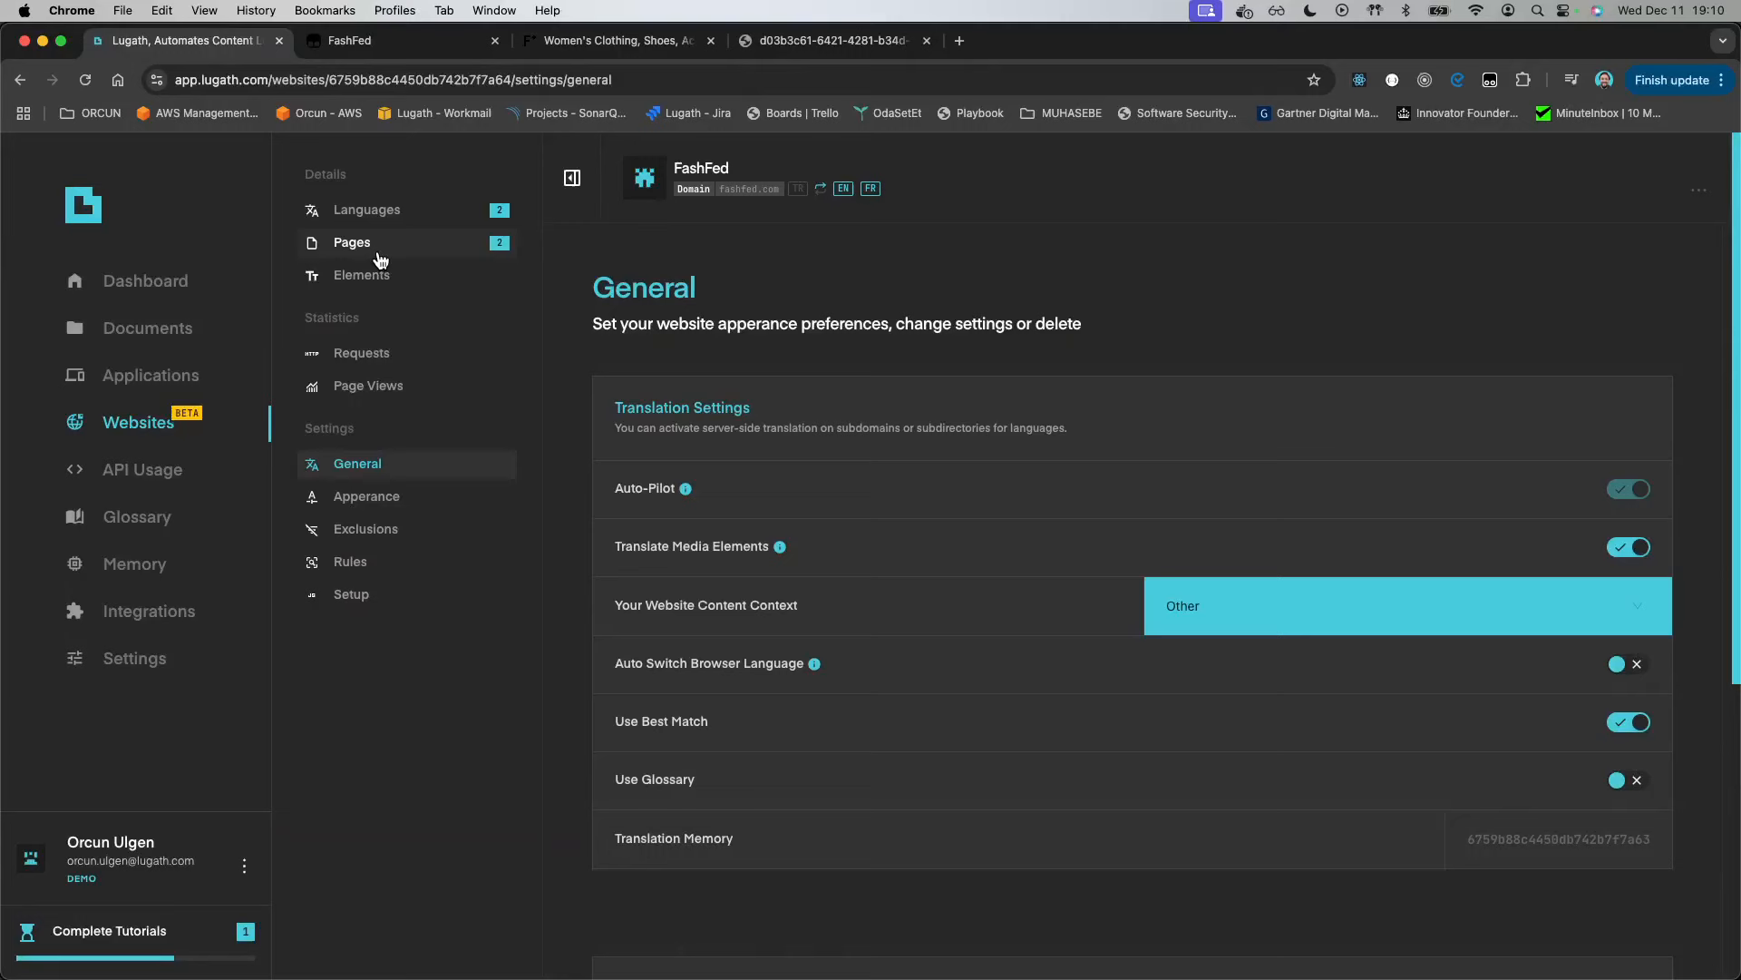
left_click(798, 46)
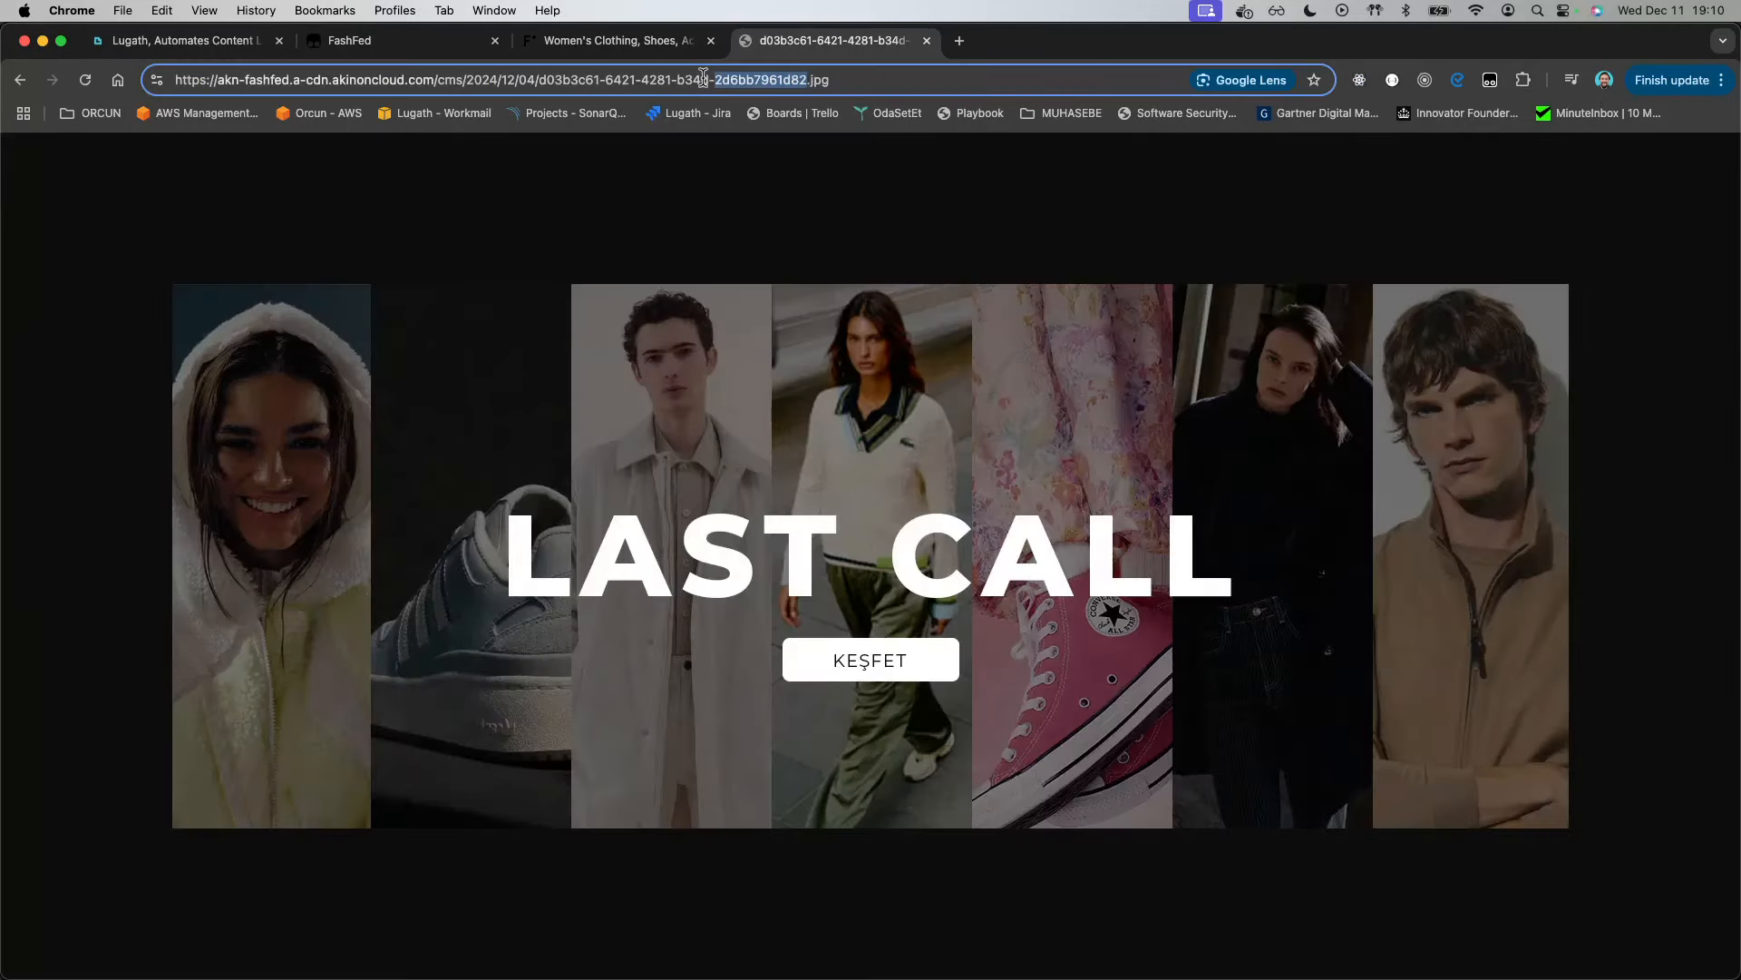
key("super+c")
- Open the English elements of FashFed's /kadin/ page in Lugath and filter them by the Image.Src element type
left_click(238, 44)
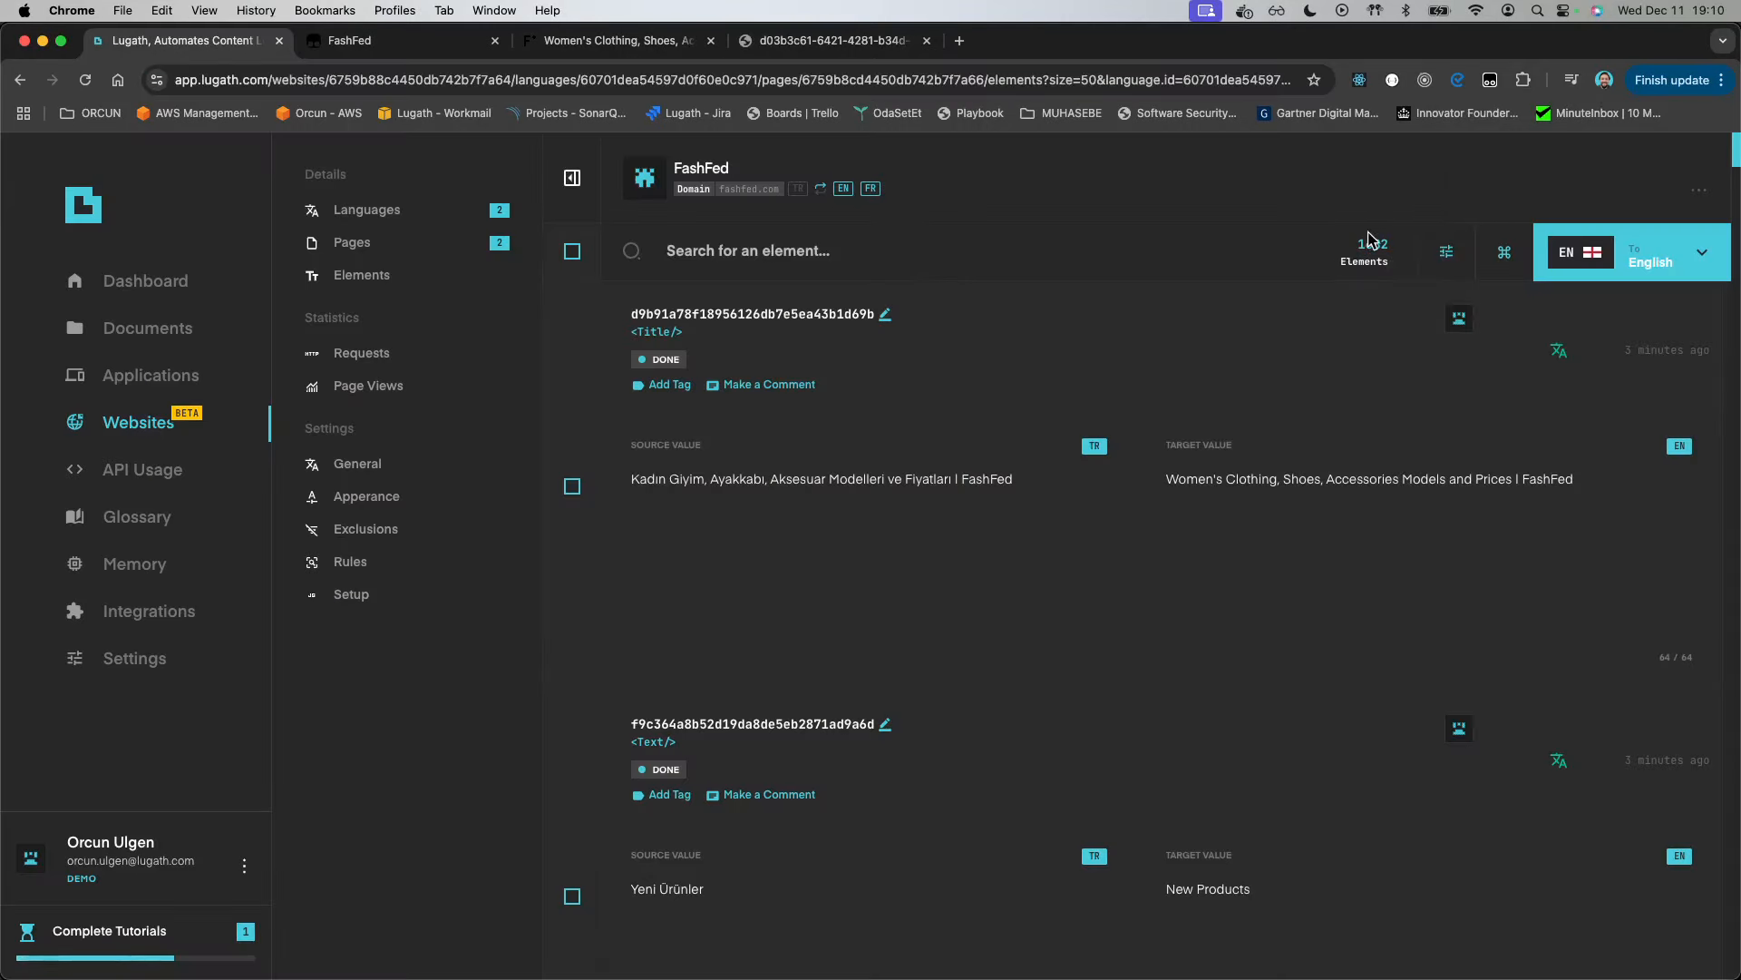
left_click(1448, 252)
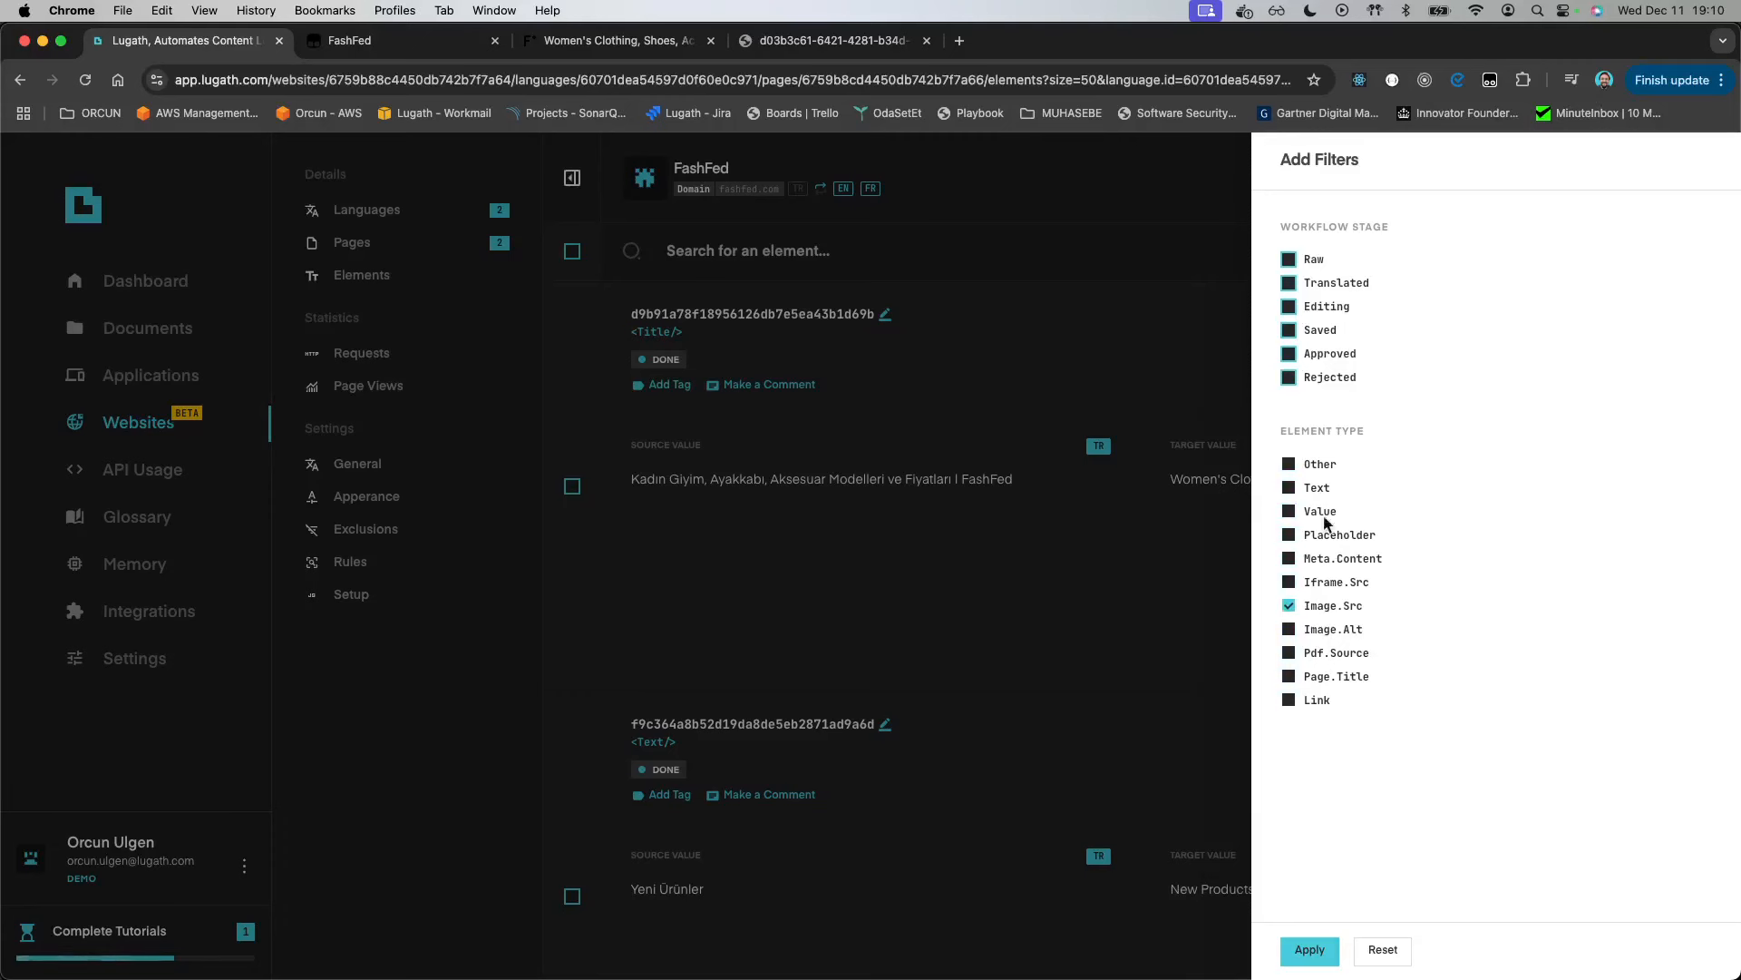
left_click(1315, 952)
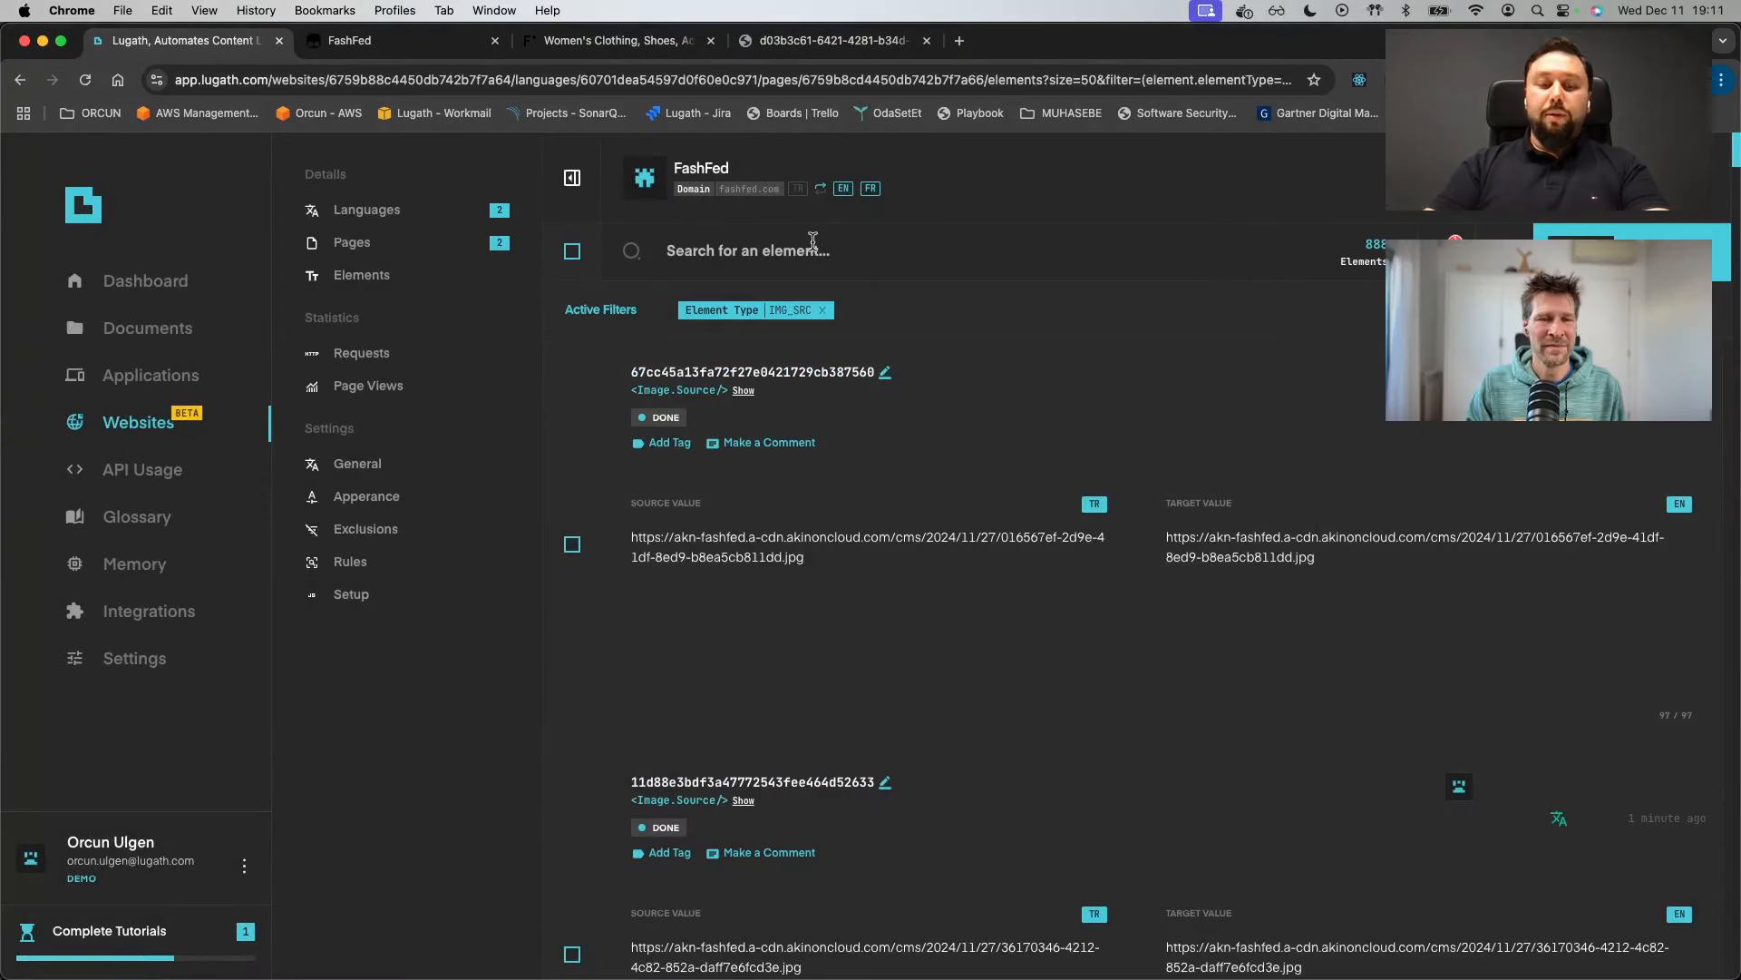
- Search the image elements for 2d6bb7961d82, and remove that keyword filter
key("super+v")
key("Return")
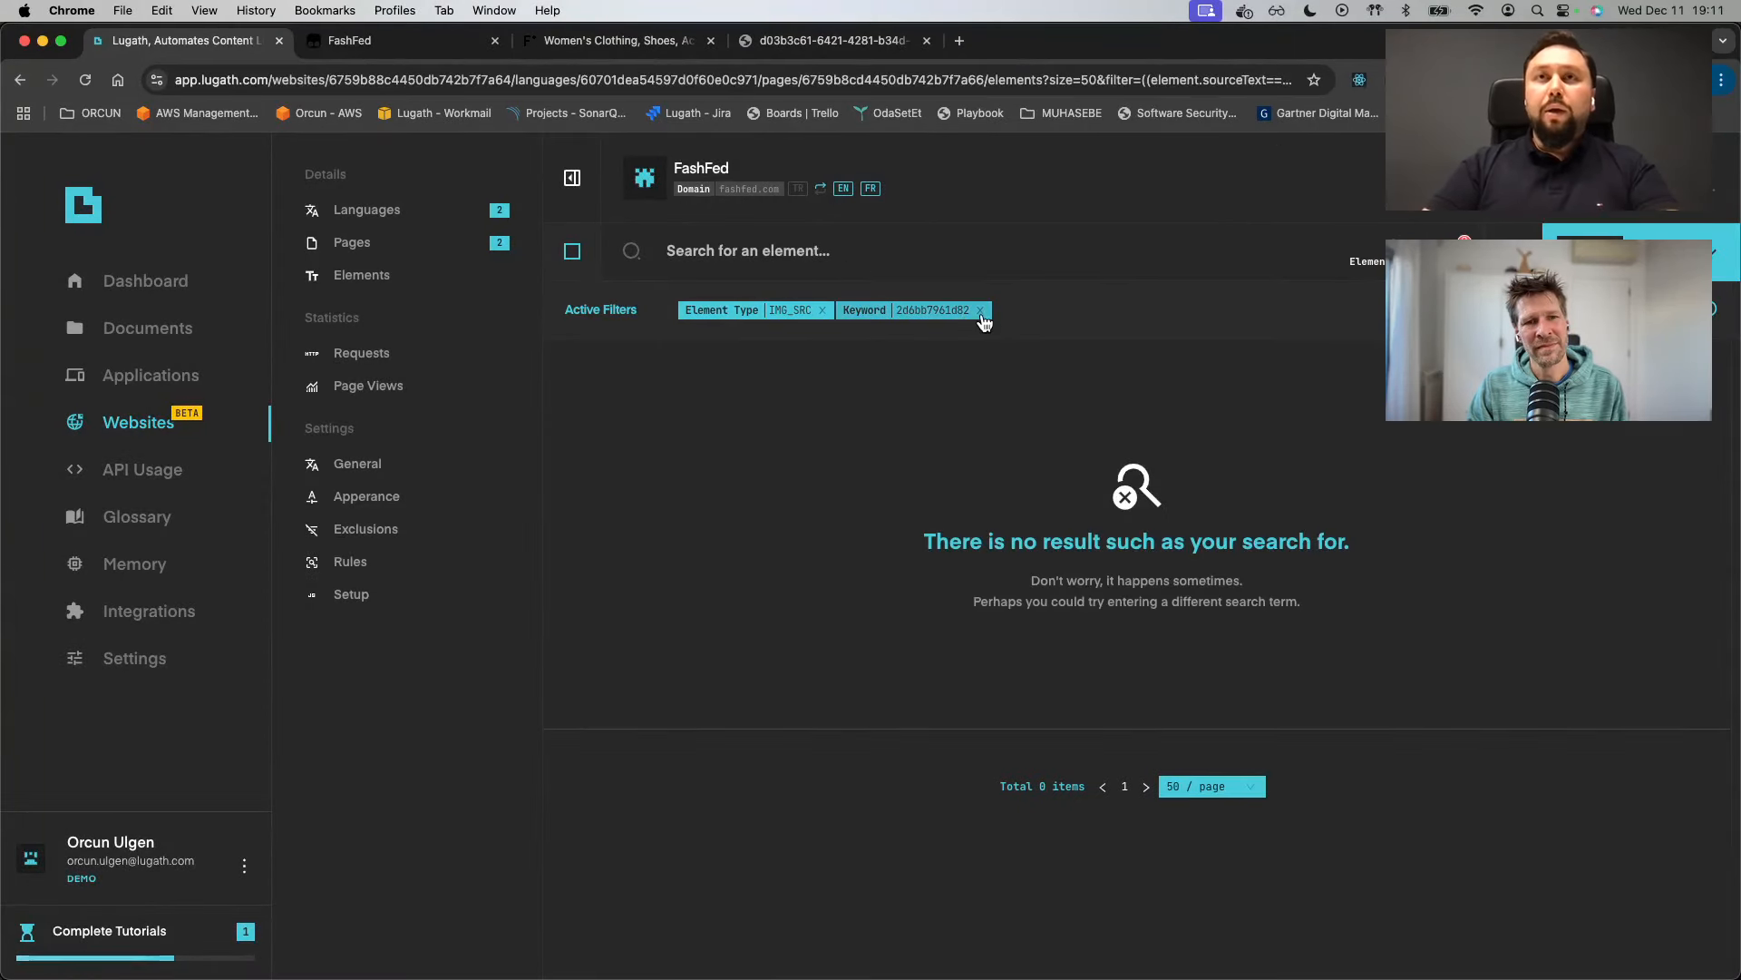
left_click(982, 311)
- Take the first segment of the Last Call image's file name, d03b3c61, and return to Lugath's filtered element list
left_click(914, 45)
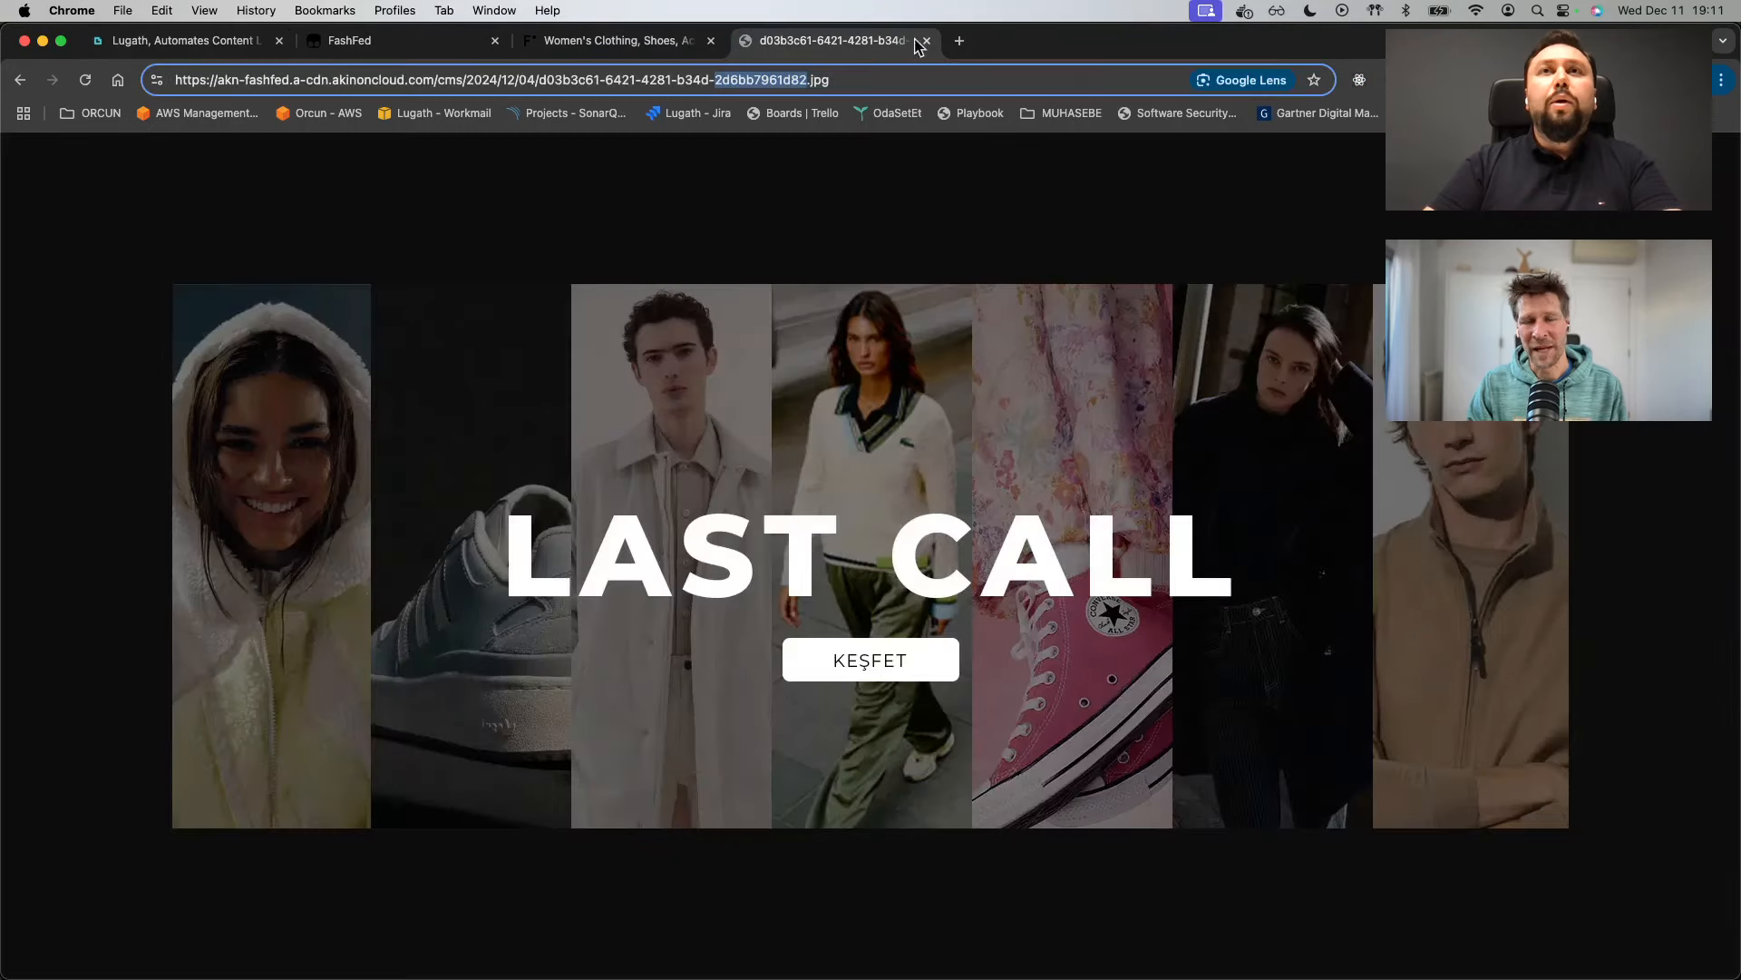
double_click(565, 79)
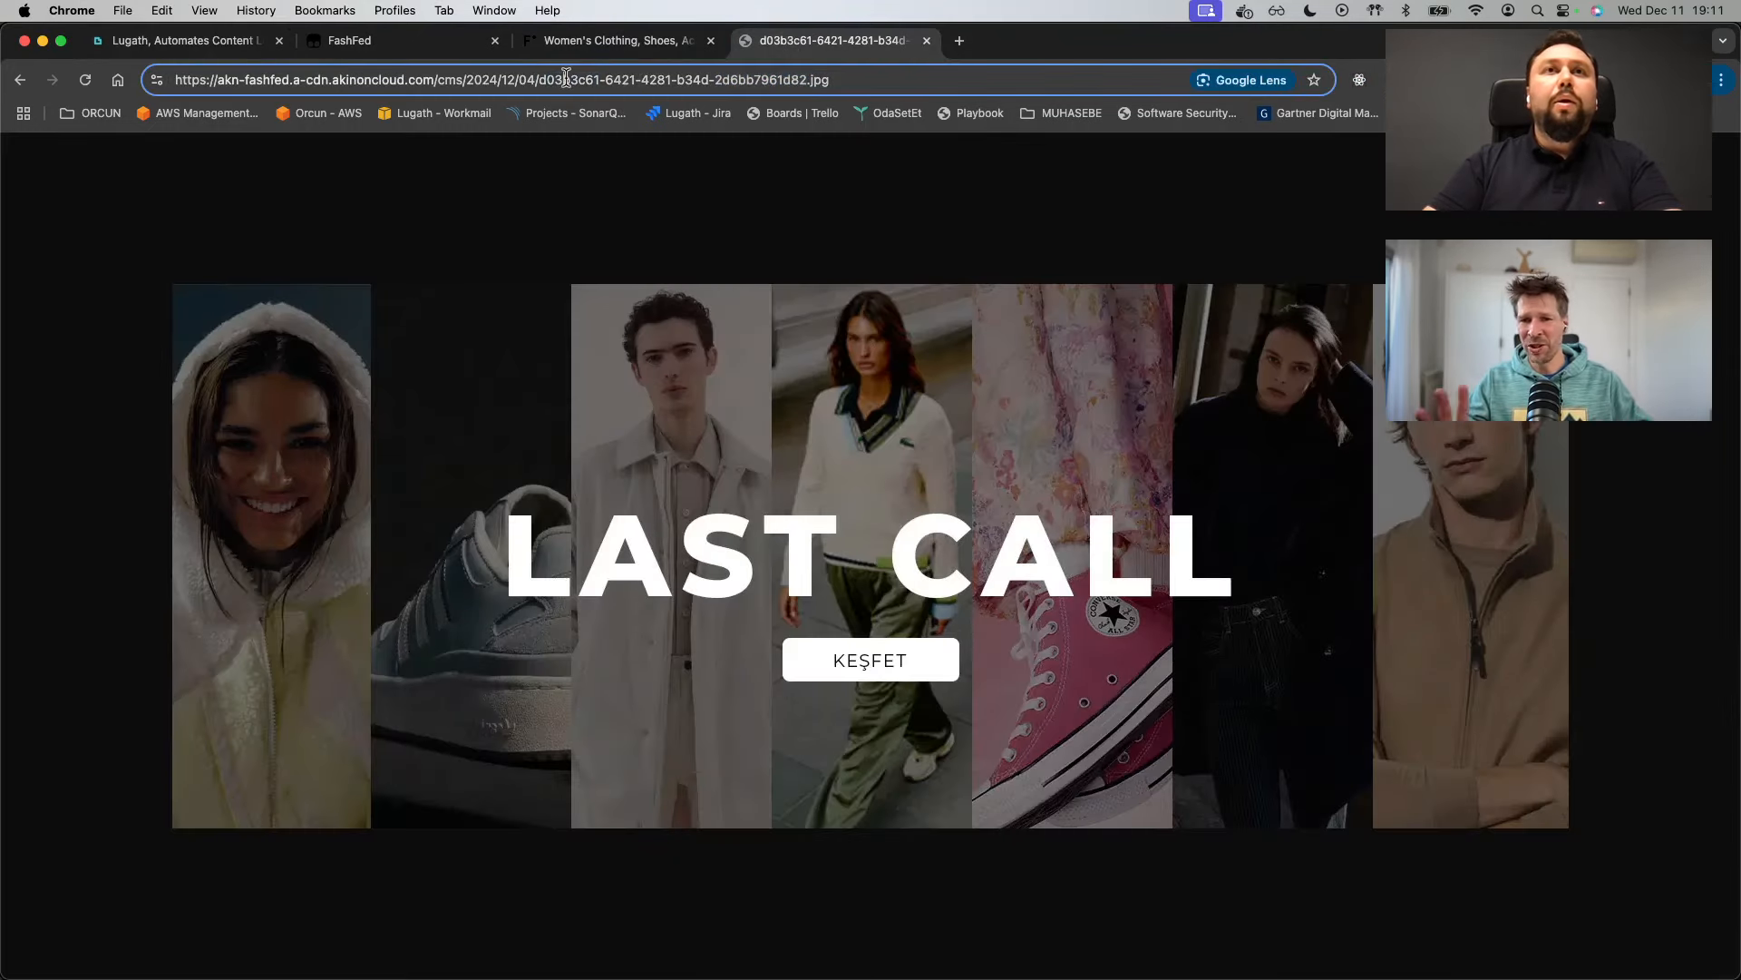
left_click(226, 40)
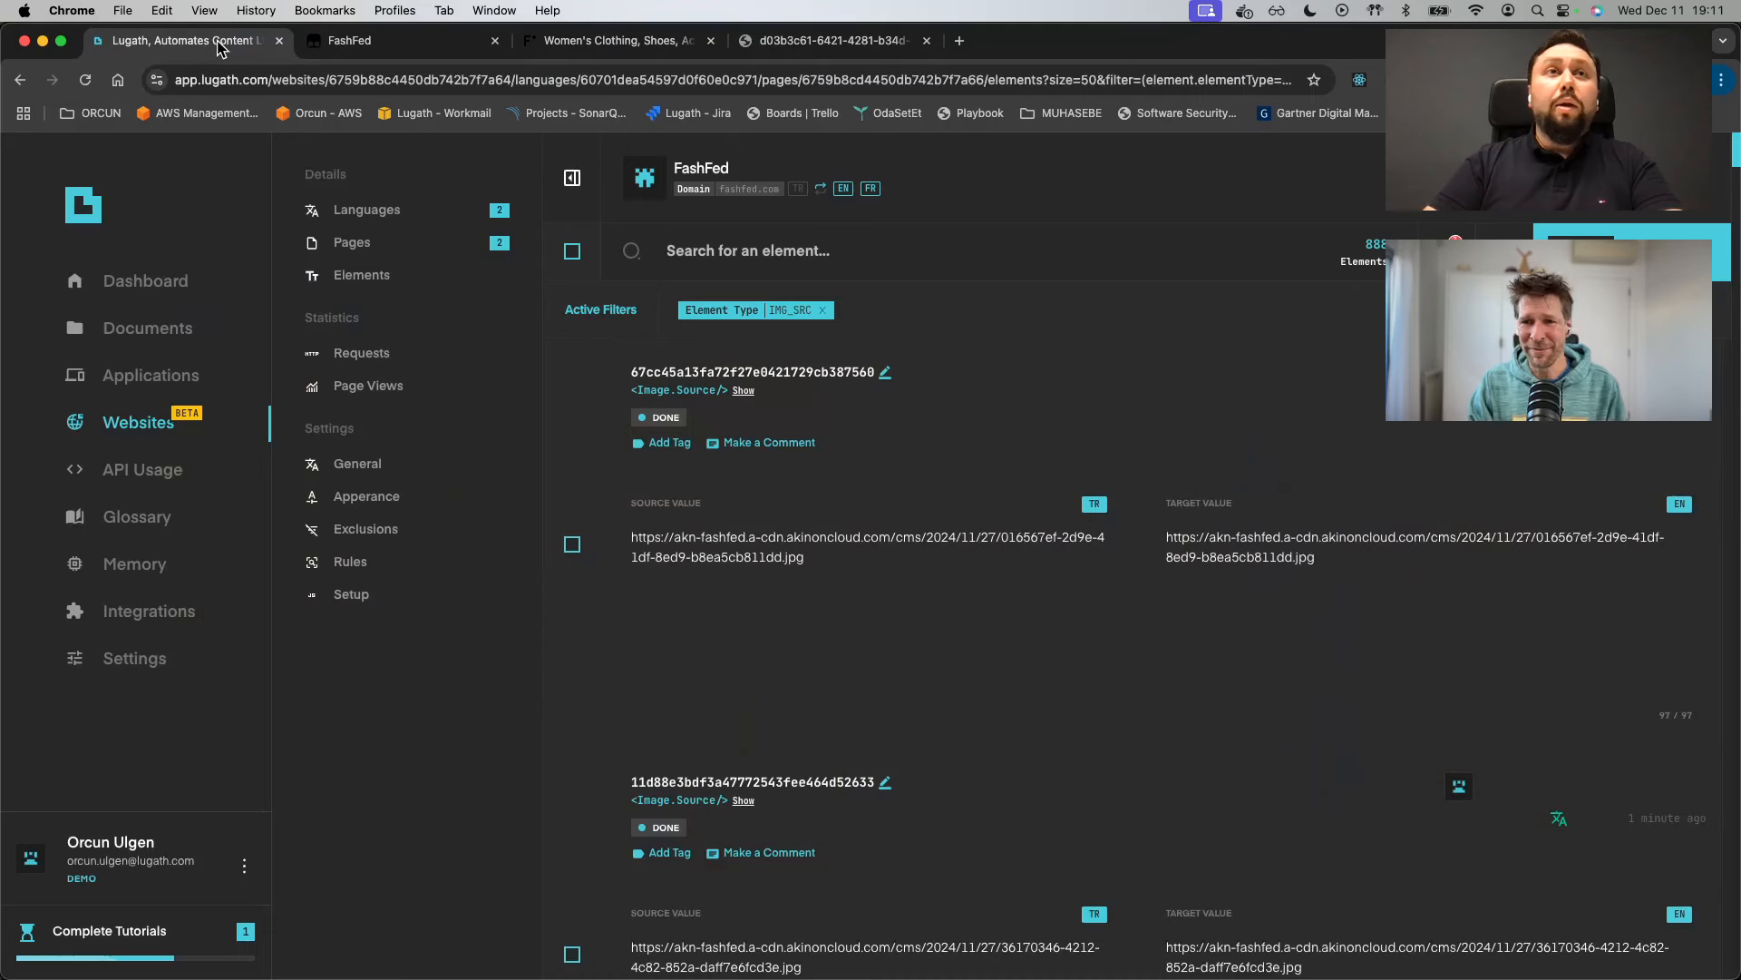